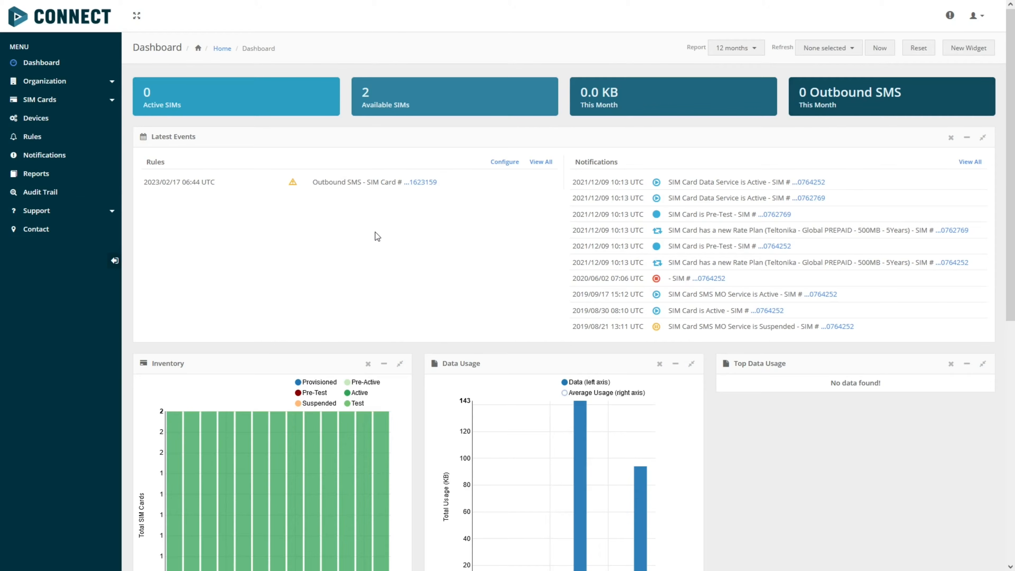
Open the organization's profile and examine its billing cycle starting day.
triple_click(232, 101)
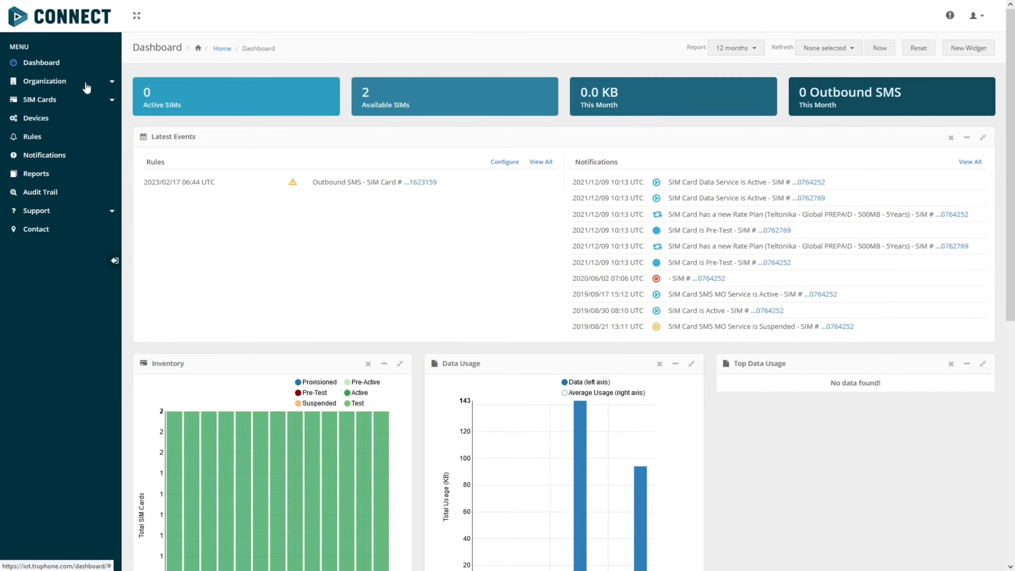
left_click(85, 84)
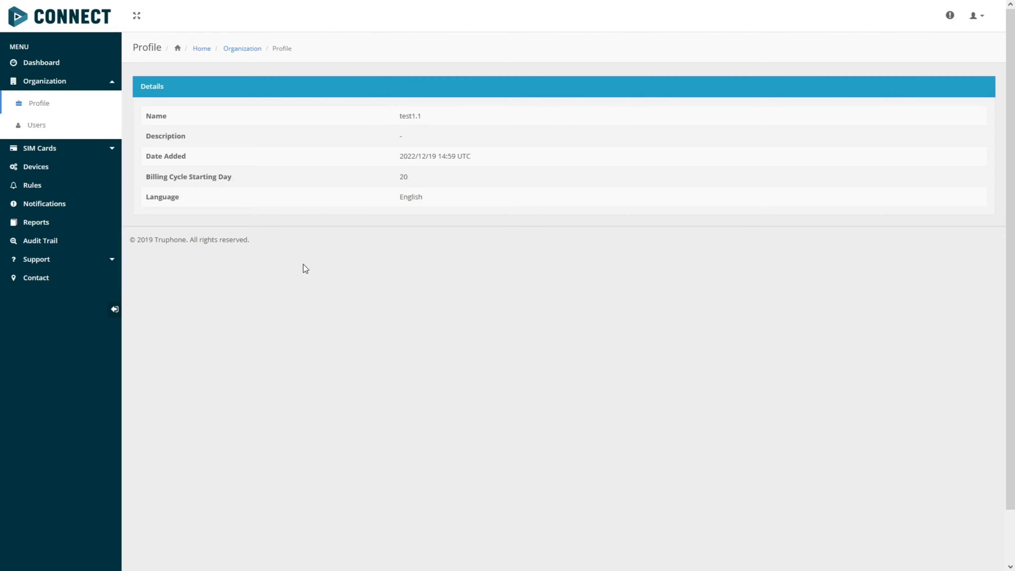
left_click_drag(150, 178, 275, 182)
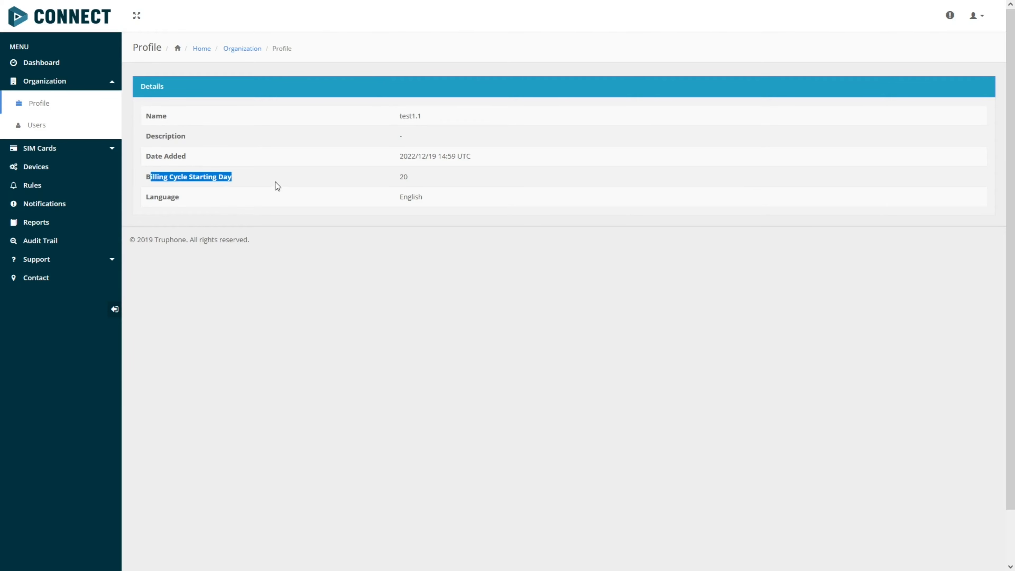
left_click(267, 226)
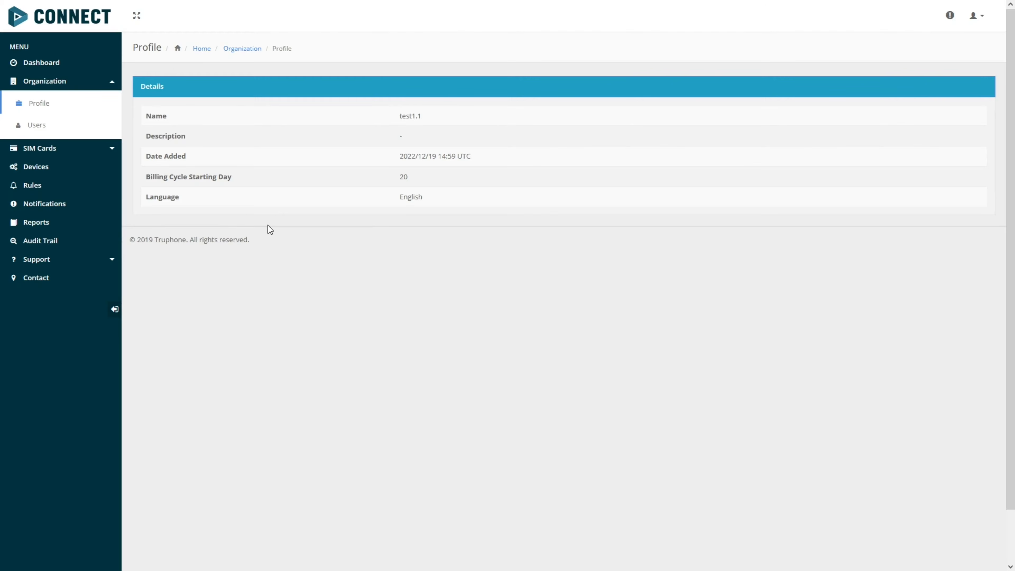
Add a new user with an email address and account password, the Tech User role and the organization test1.1, and save it.
left_click(49, 128)
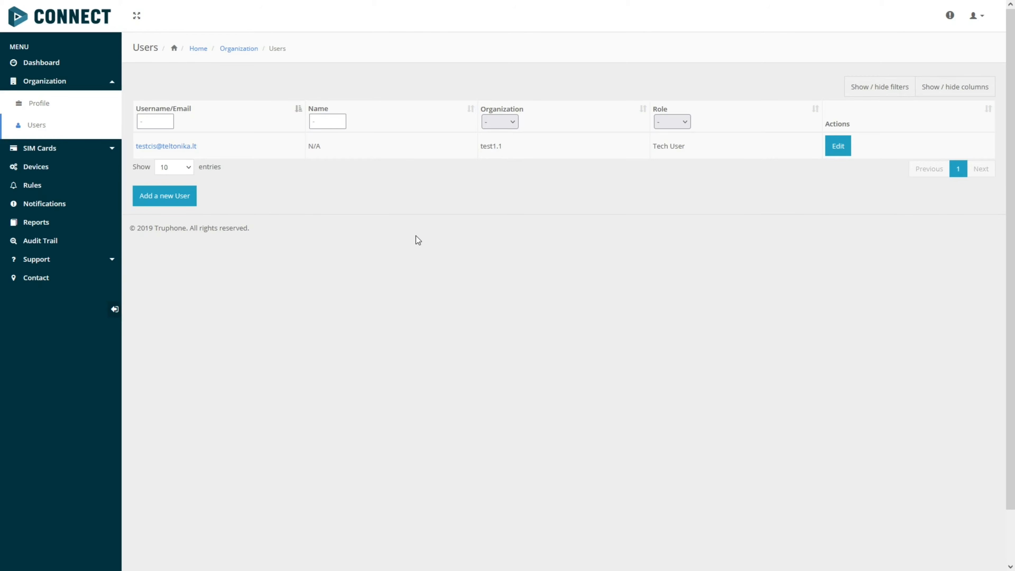
left_click(168, 203)
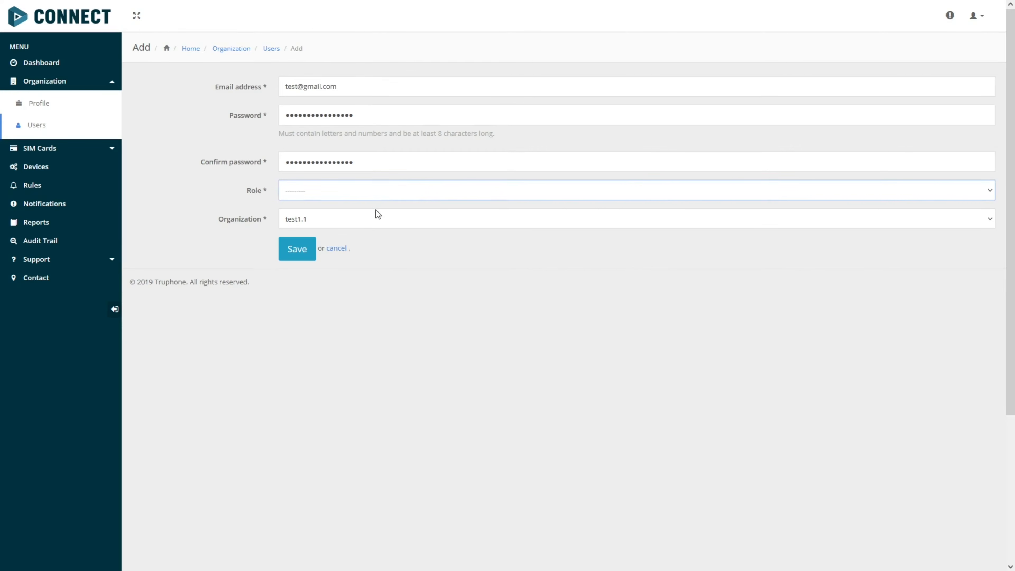
left_click(314, 239)
left_click(323, 218)
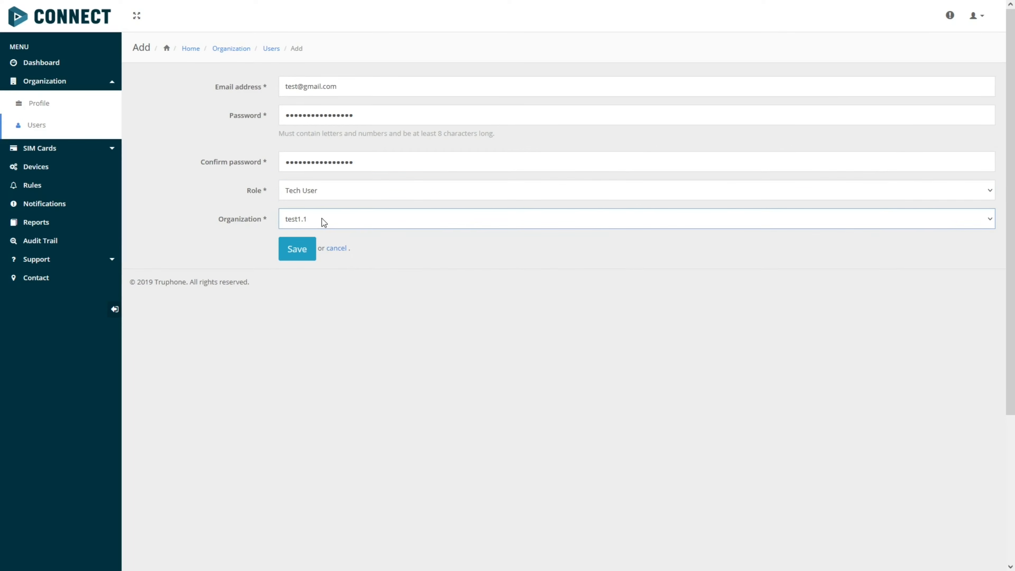
left_click(296, 252)
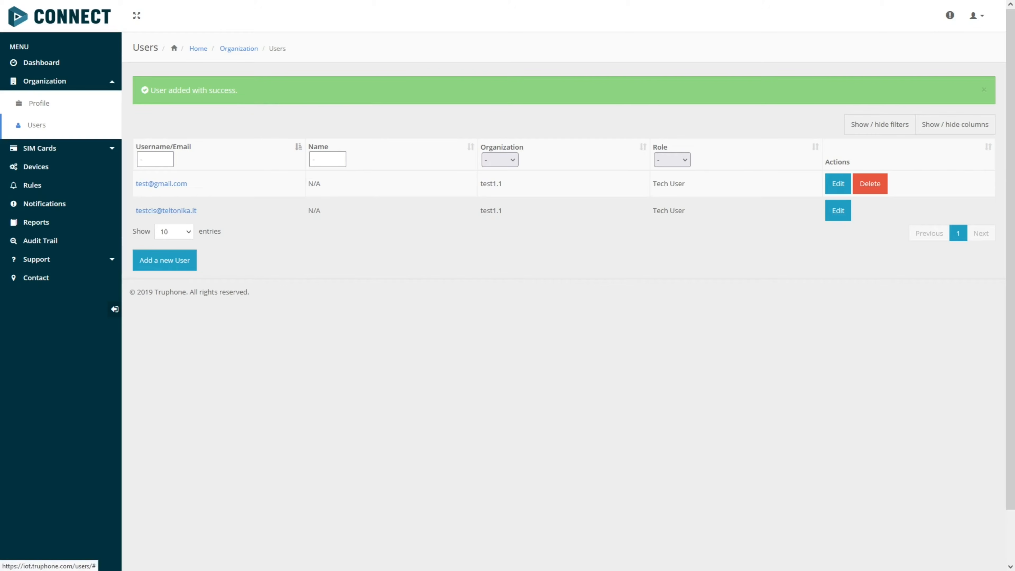
Open the SIM card list, sort it by ICCID in ascending order and examine its columns and filters through to Send SMS.
left_click(91, 149)
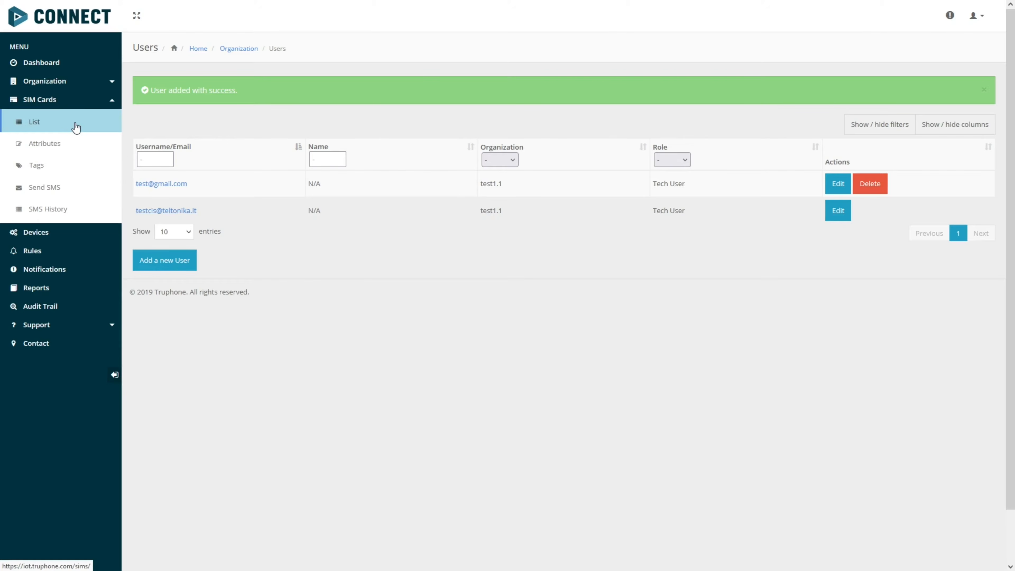
left_click(76, 127)
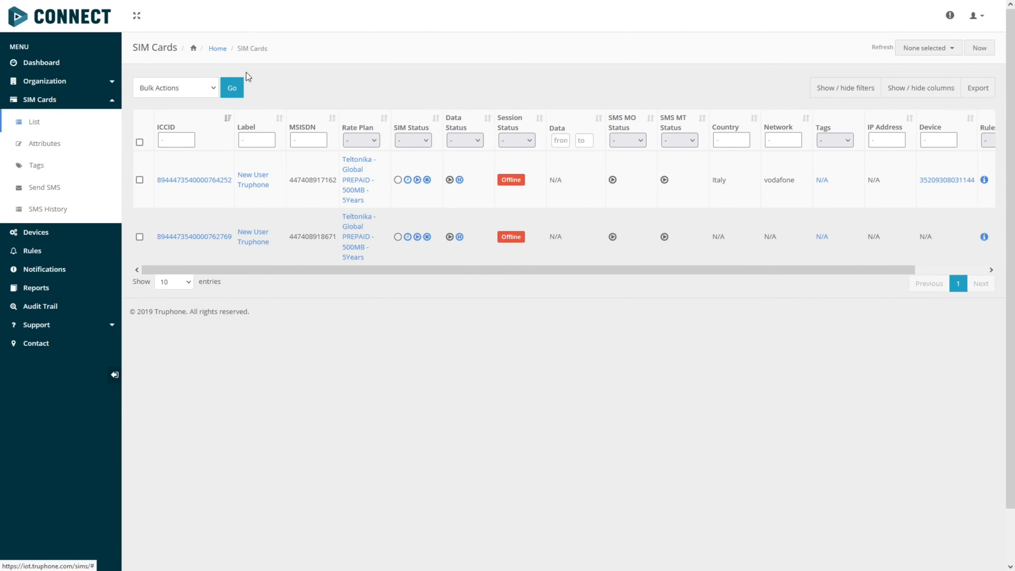
left_click(166, 129)
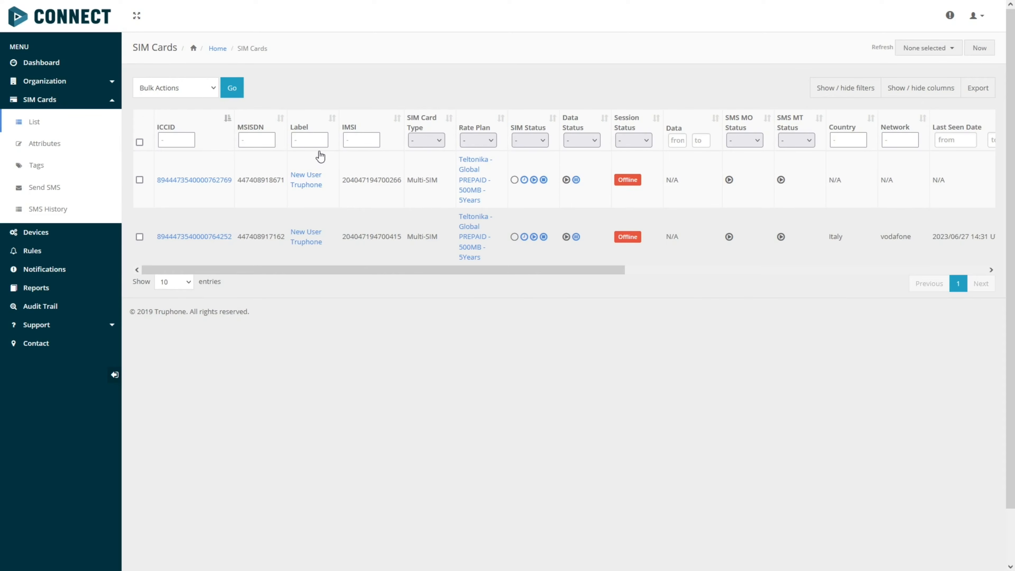
left_click(364, 142)
left_click(906, 142)
left_click_drag(610, 266, 1009, 263)
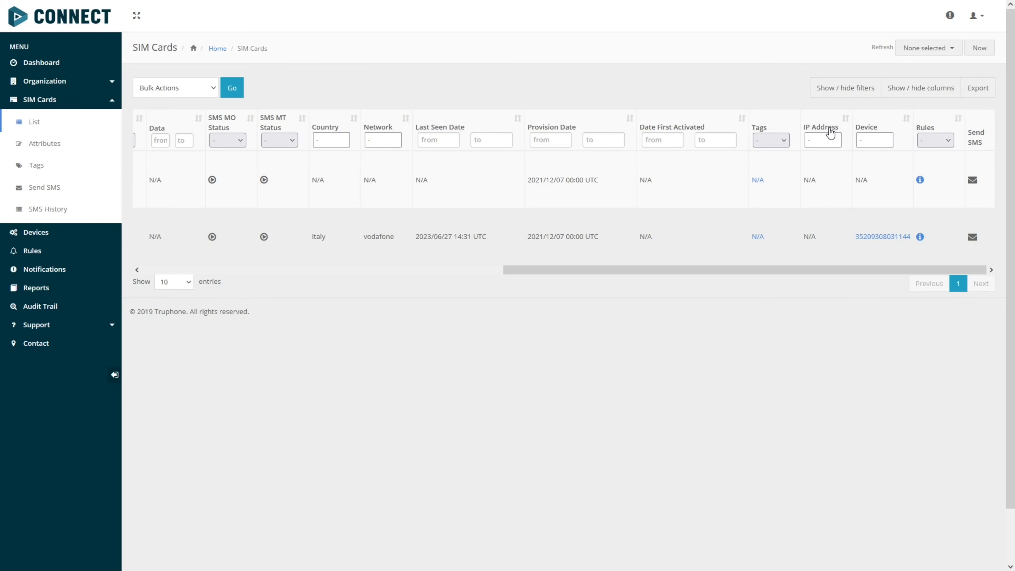
left_click(884, 140)
scroll(290, 166, "left", 10)
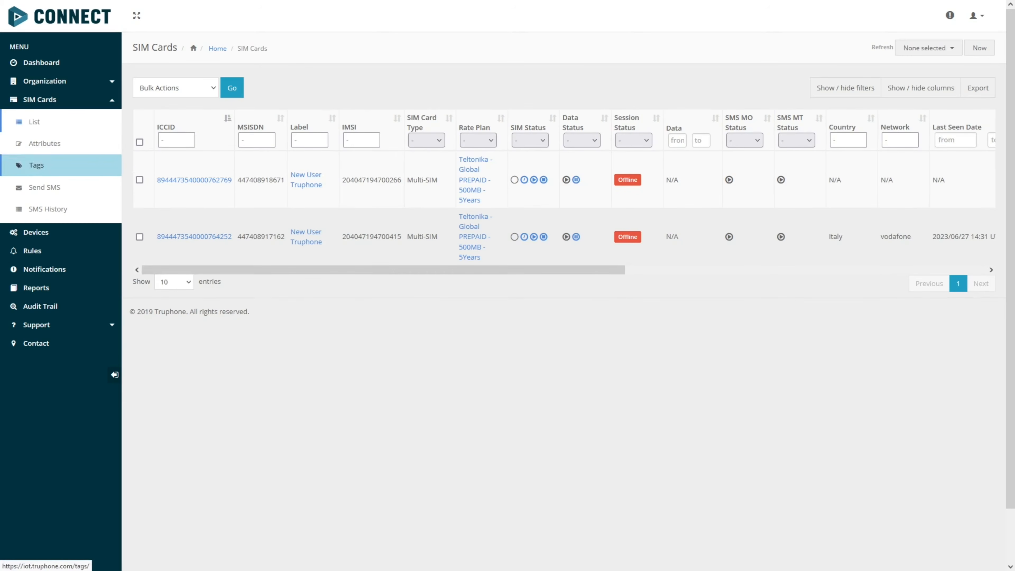
Add a custom SIM card attribute with the label "label" and the description "description", and save it.
left_click(66, 142)
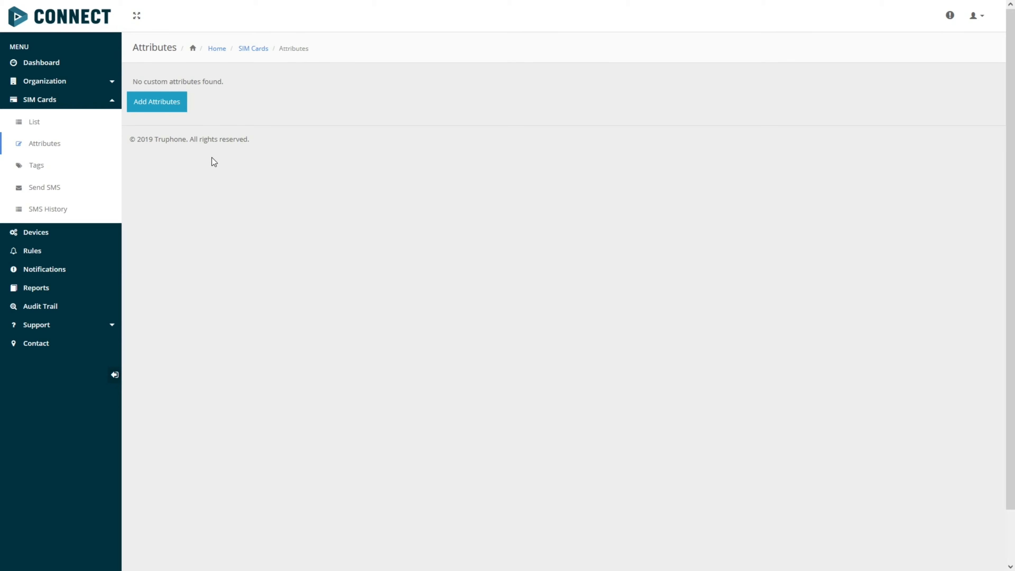
left_click(167, 106)
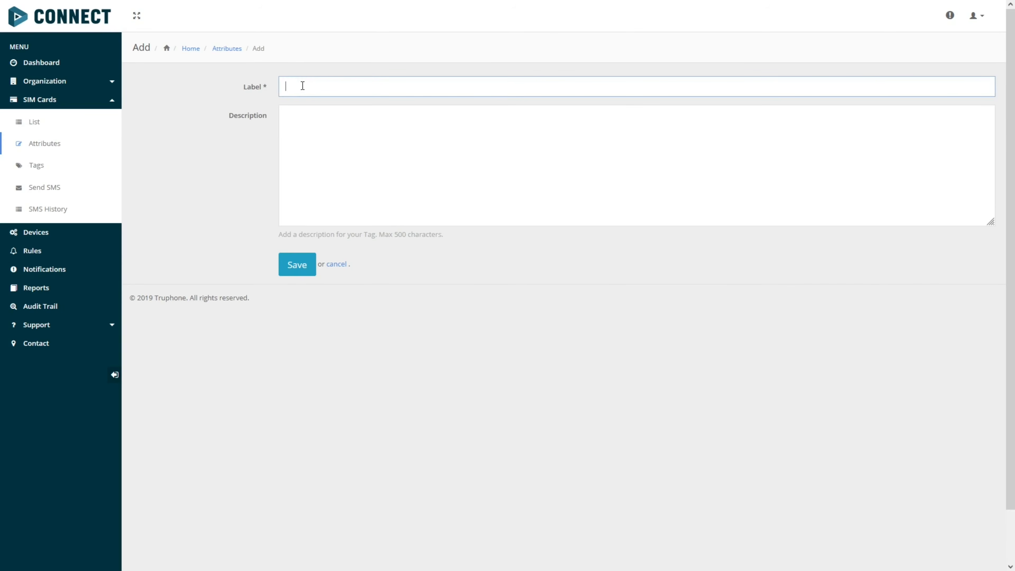
type("label")
key("Tab")
type("description")
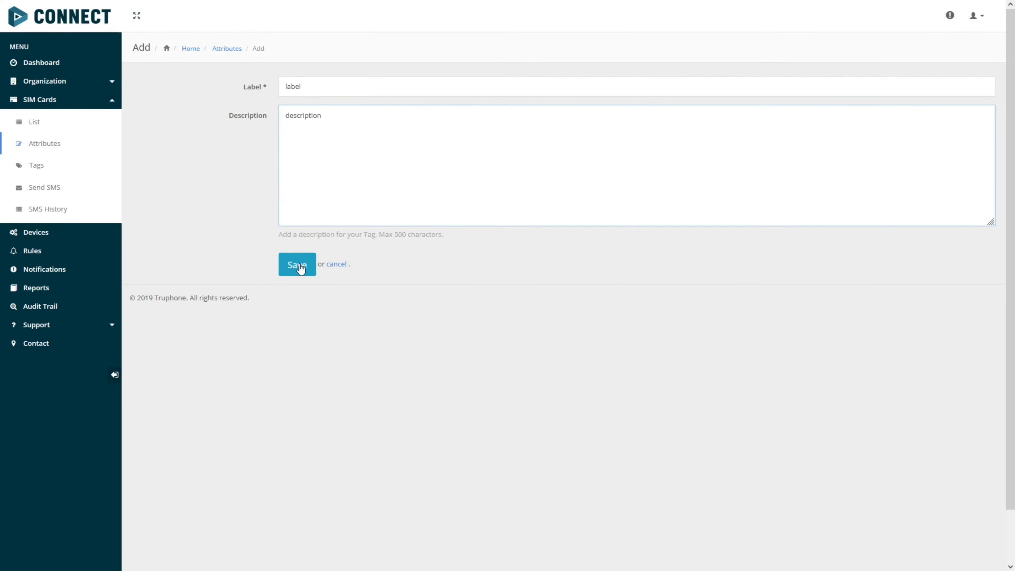
left_click(301, 268)
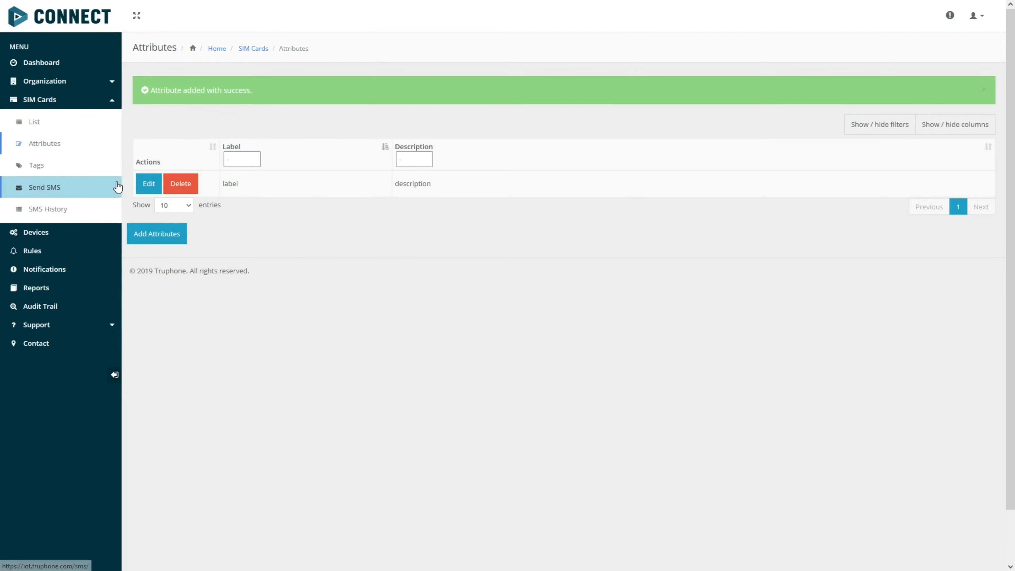
Open the list of SIM card tags and examine its management options.
left_click(35, 168)
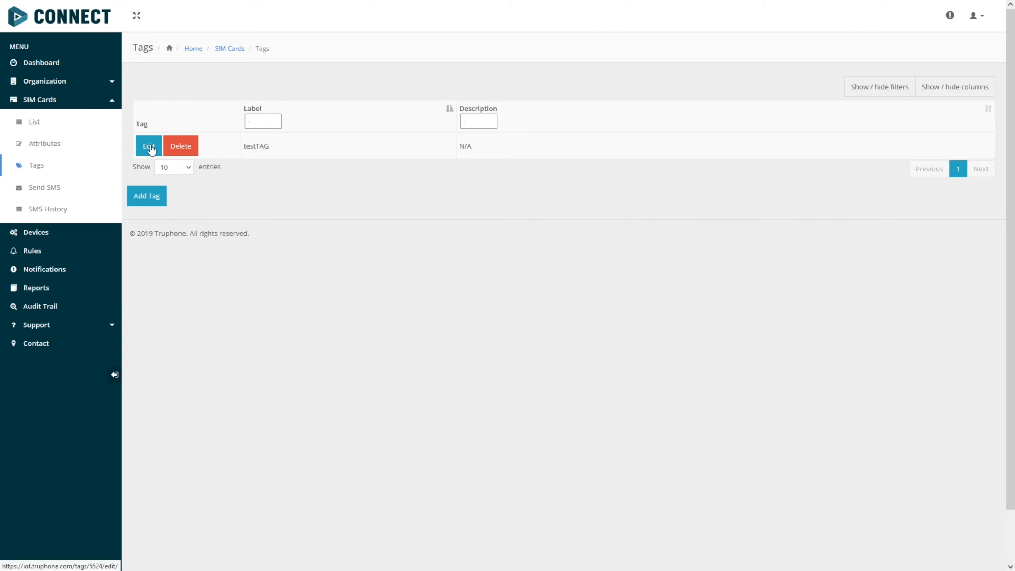
Send an SMS with the message "web_connect" to the second available SIM card.
left_click(56, 186)
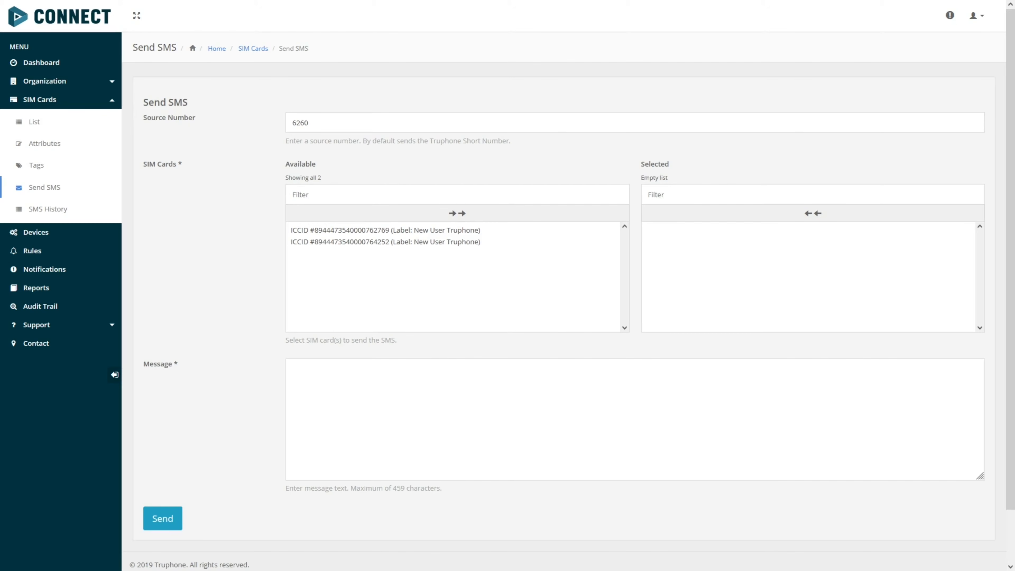
left_click(356, 241)
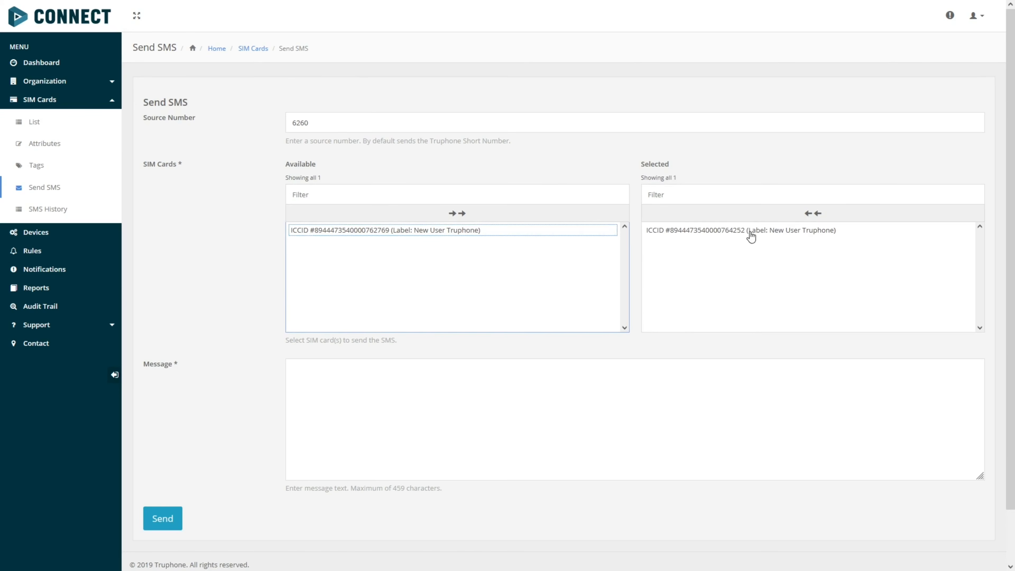
left_click(399, 389)
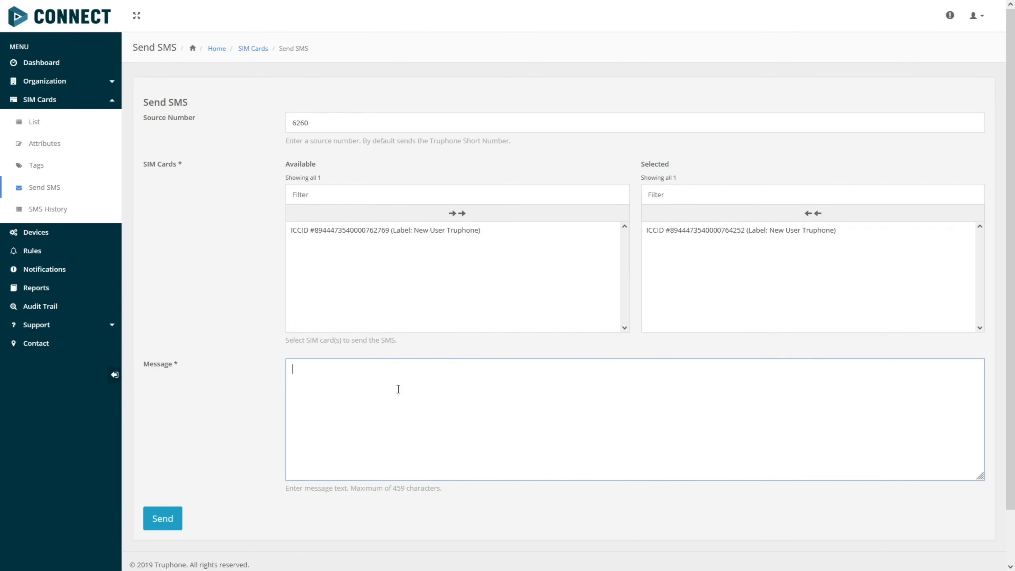
type("web_connect")
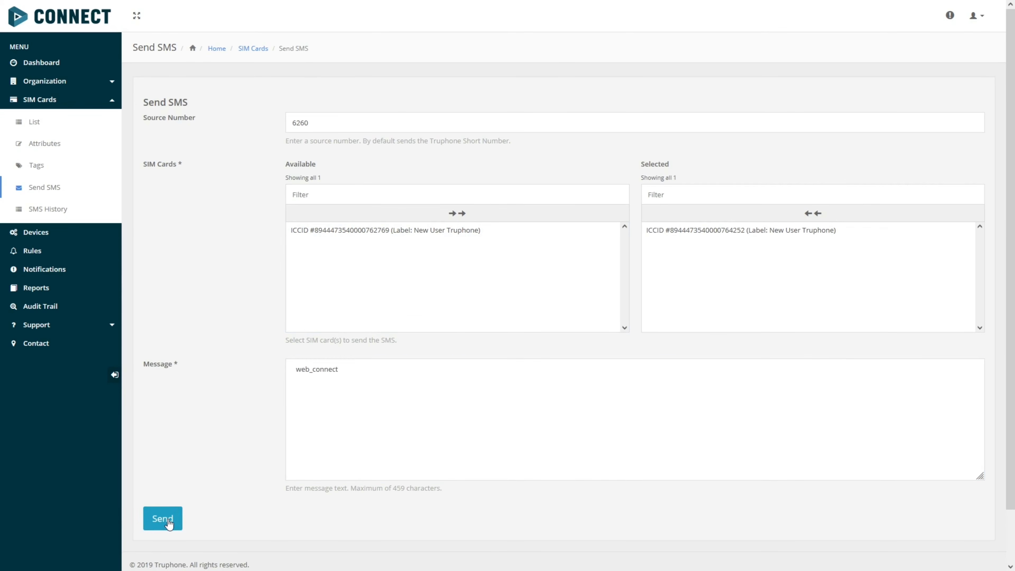
left_click(174, 523)
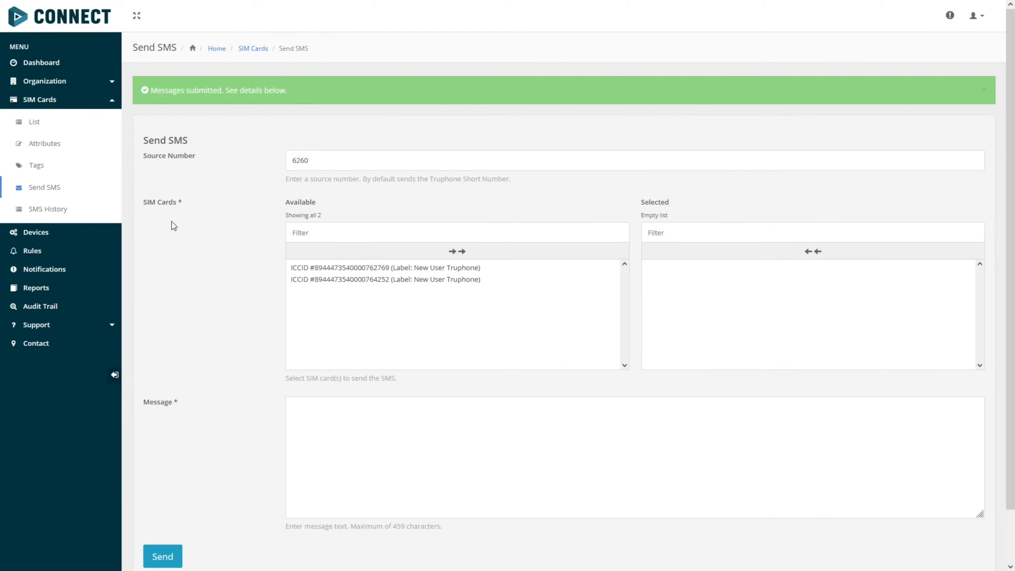
Open the SMS history and examine the sent message's details.
left_click(61, 216)
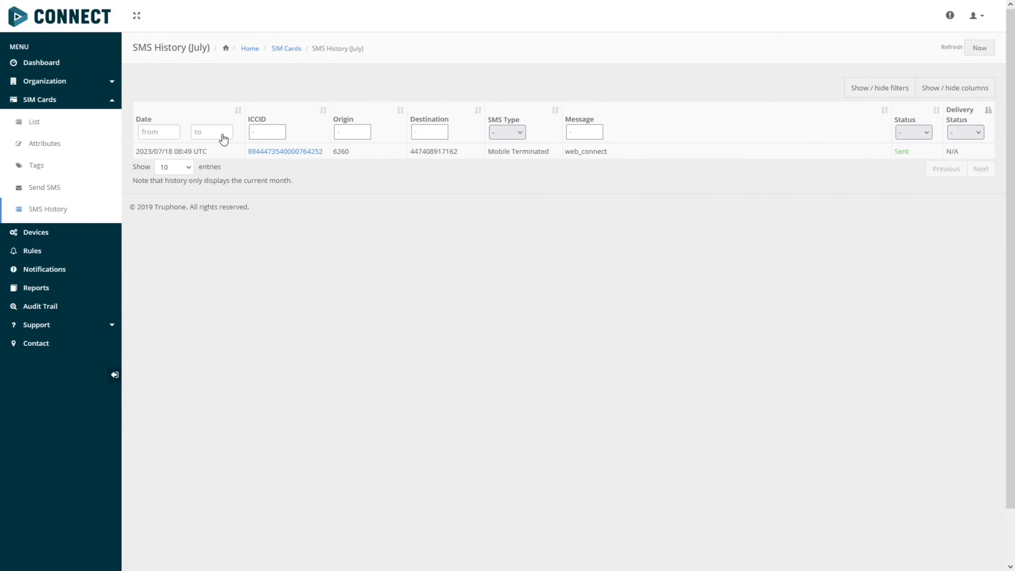
left_click(263, 134)
Open the devices list and examine the registered devices and their SIM cards.
left_click(37, 233)
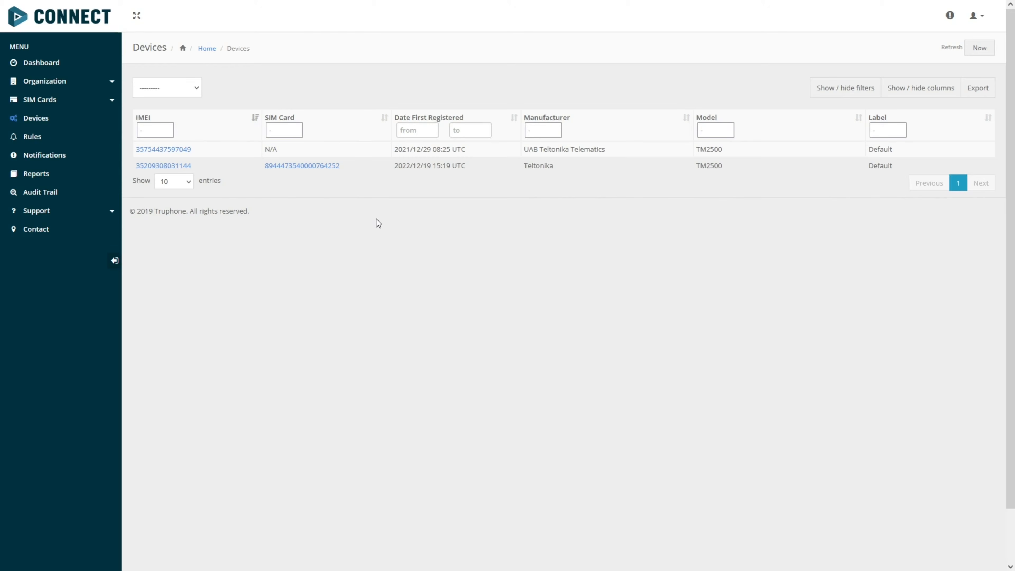
key("ctrl+plus")
key("ctrl+plus")
Start a new event rule, keeping the label Default and an empty description, and proceed to its rule triggers.
left_click(40, 170)
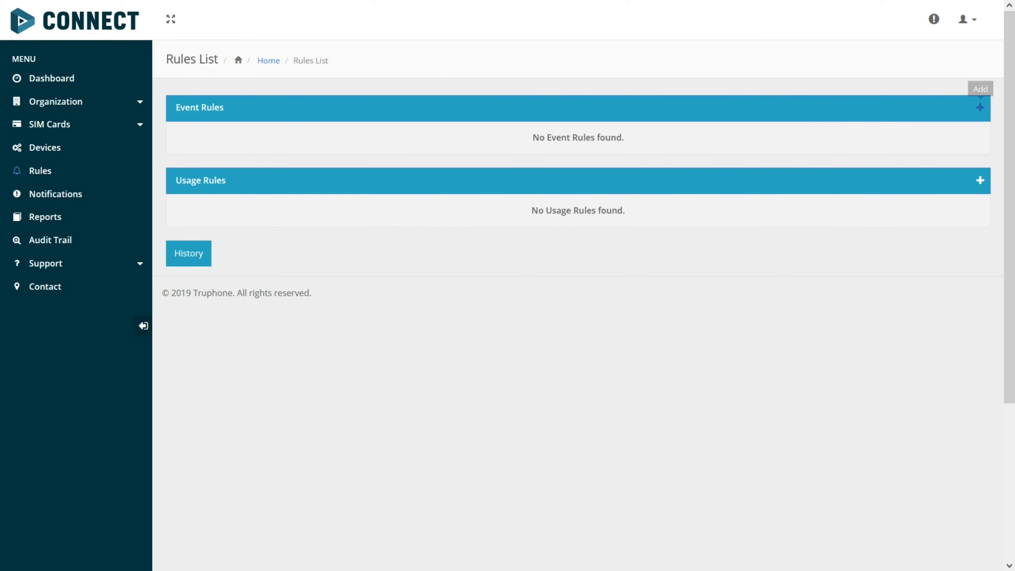
left_click(979, 109)
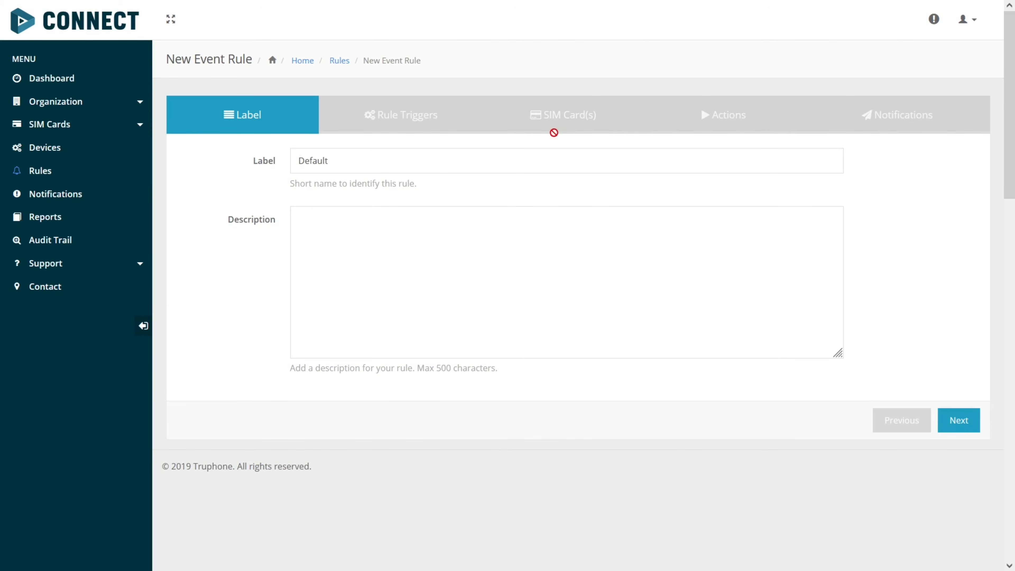
left_click(415, 172)
left_click(385, 244)
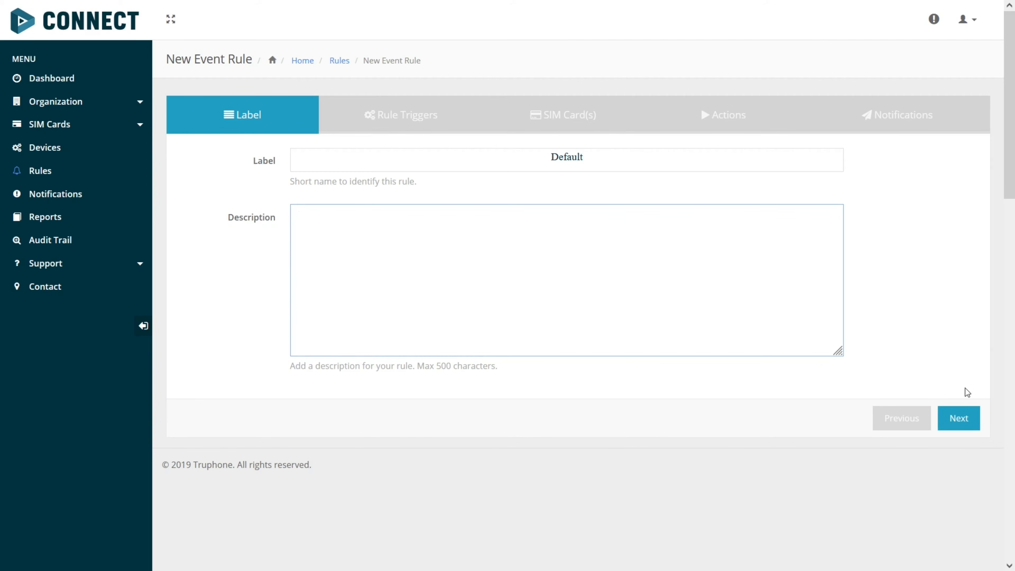
left_click(959, 418)
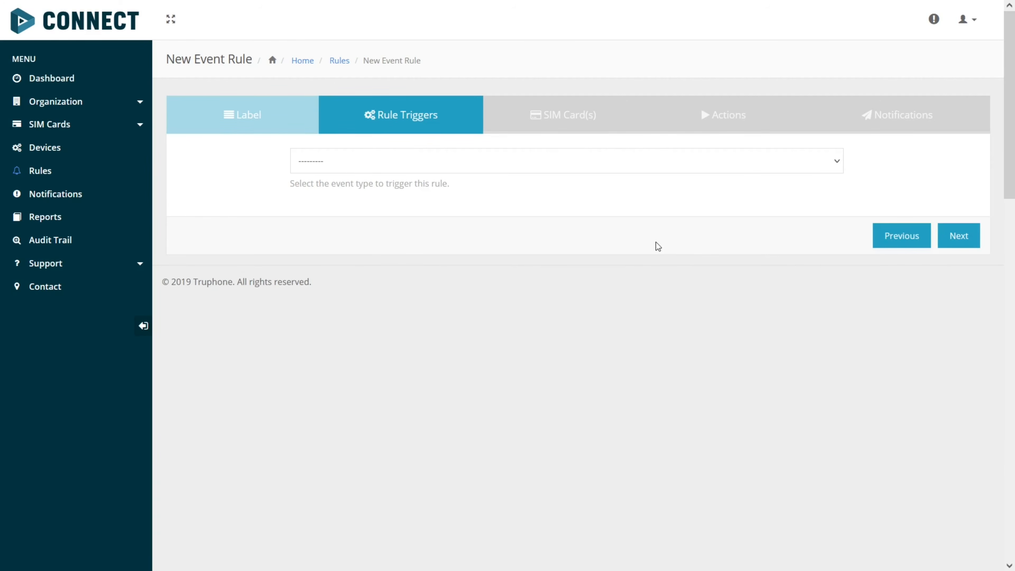
Set the rule's trigger event to New Device and both its From and To conditions to IMEI Prefix.
left_click(633, 168)
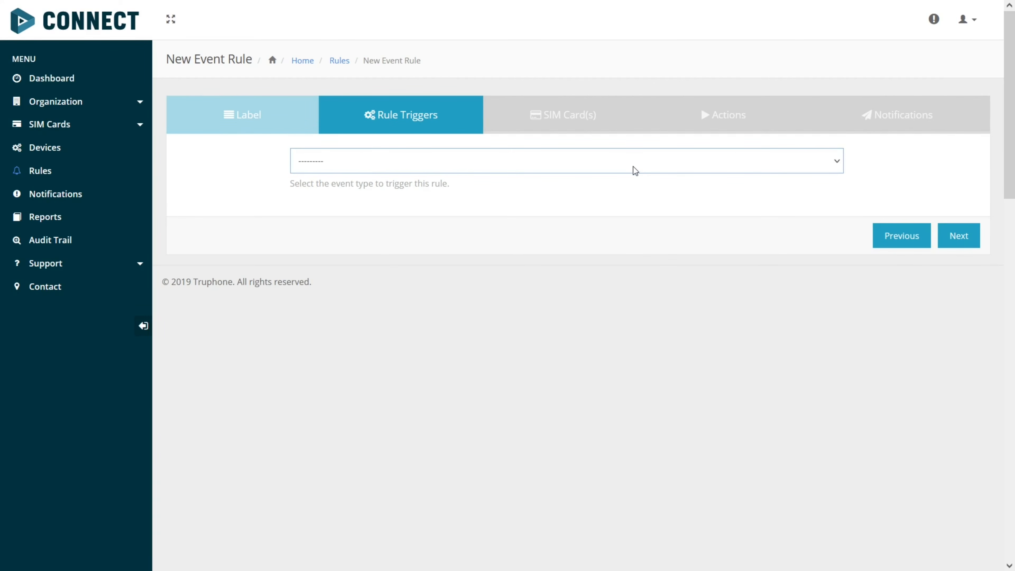
left_click(376, 223)
left_click(425, 224)
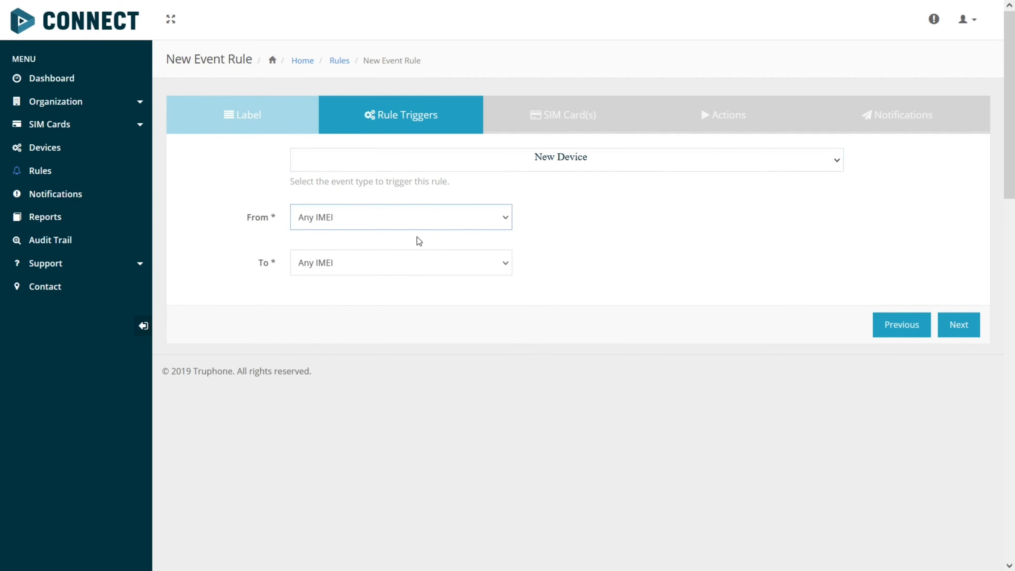
left_click(350, 277)
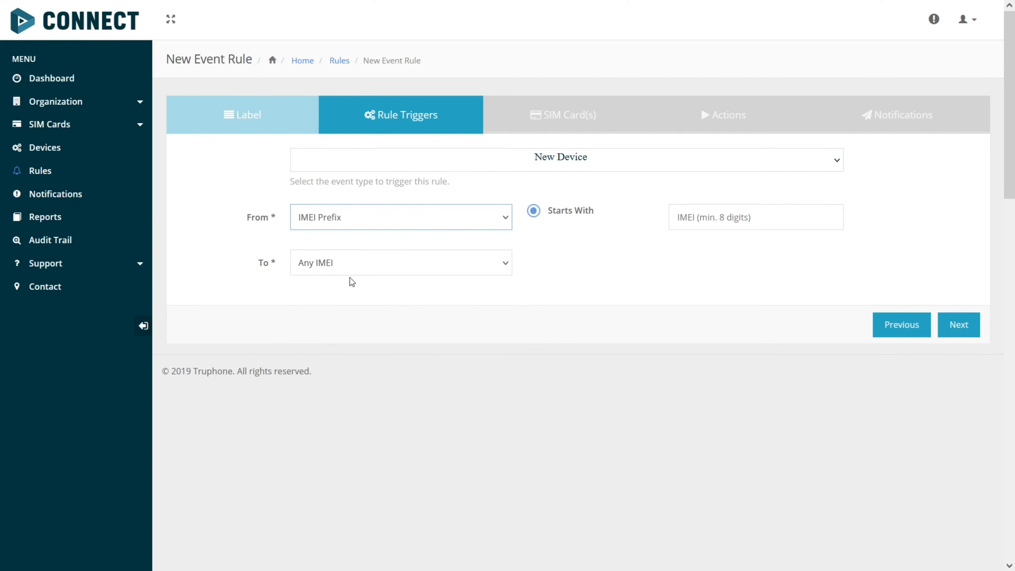
left_click(363, 265)
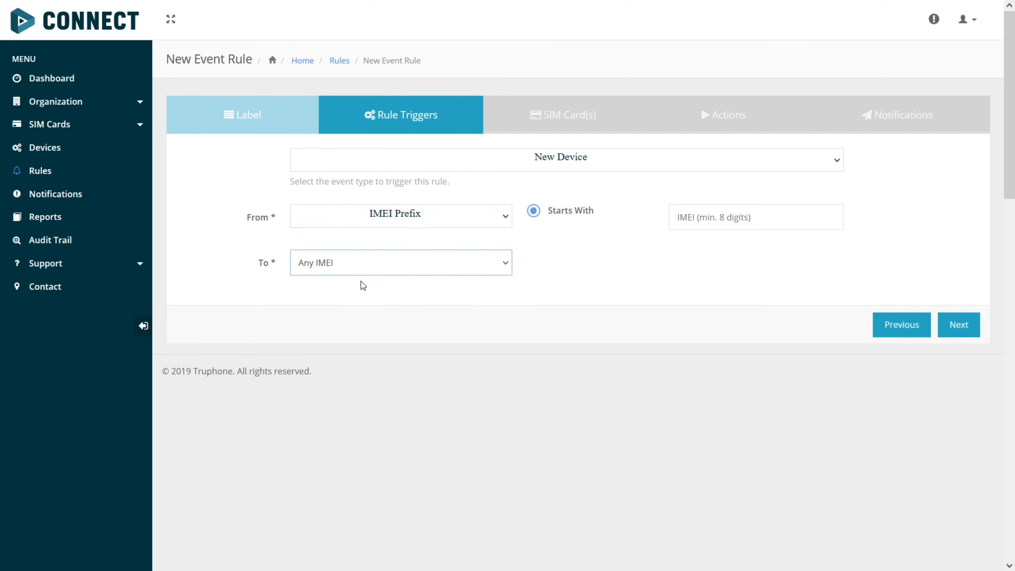
left_click(339, 309)
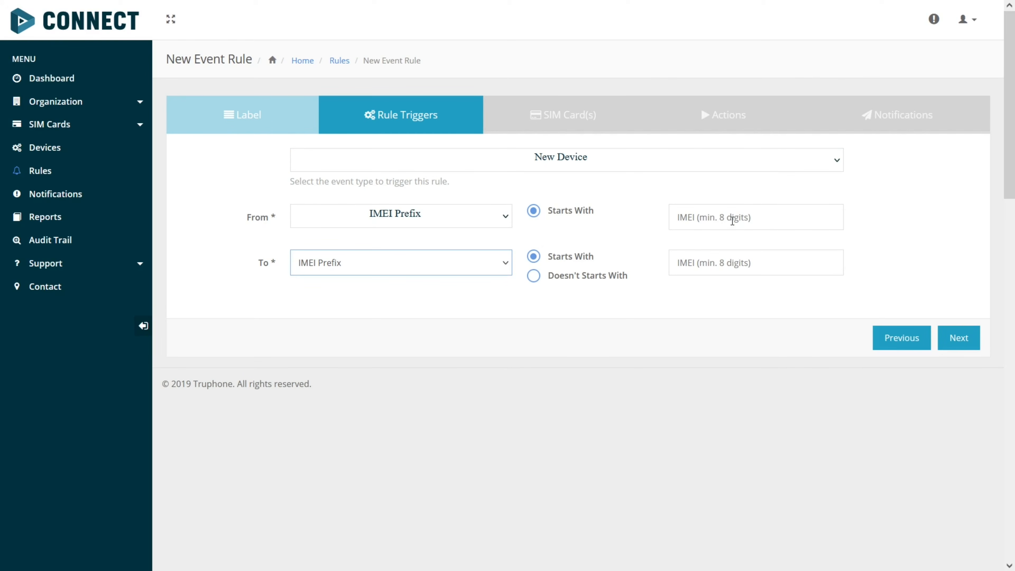
Enter the device's IMEI prefix as the Starts With value for both the From and To conditions, and proceed to the SIM card selection.
left_click(732, 220)
key("ctrl+v")
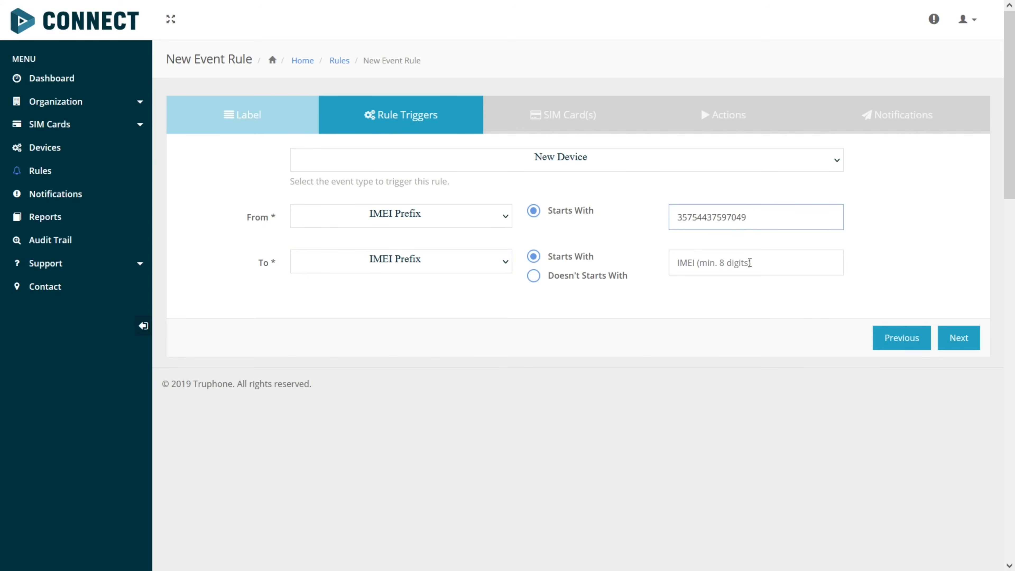
left_click(749, 262)
key("ctrl+v")
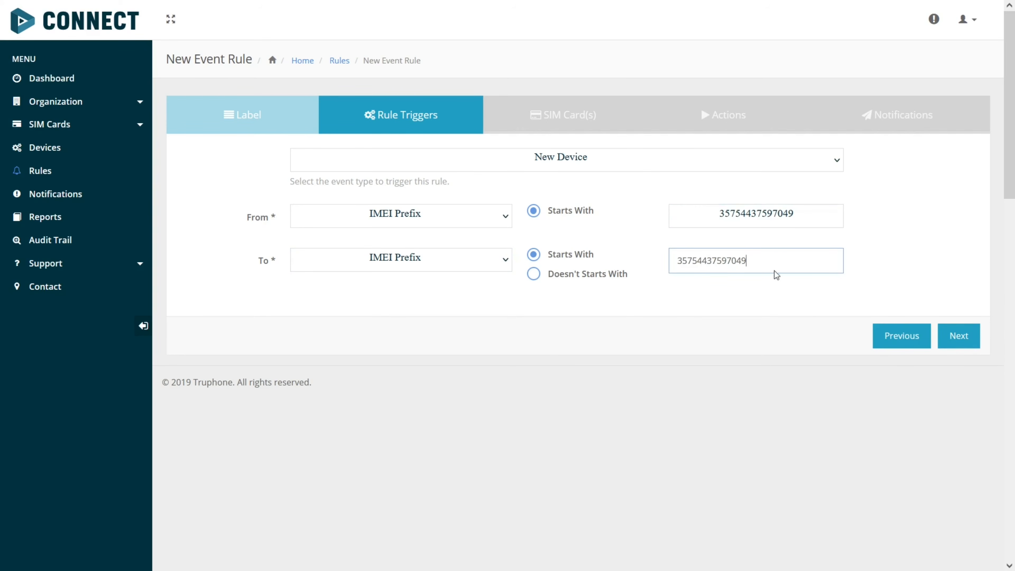
left_click(846, 227)
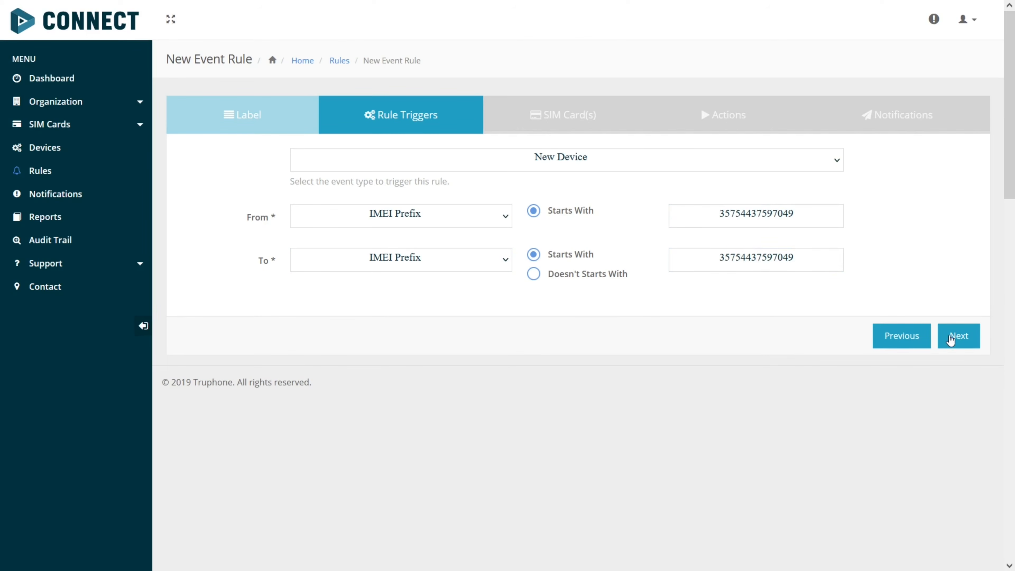
left_click(958, 336)
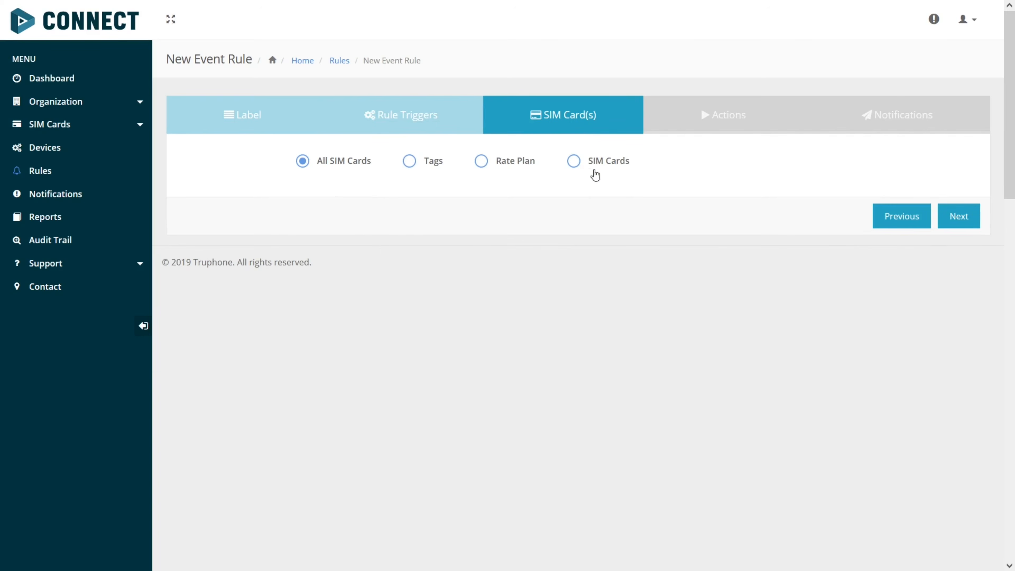
Apply the rule to the individual SIM card labelled FMB003 and proceed to the rule's actions.
left_click(574, 164)
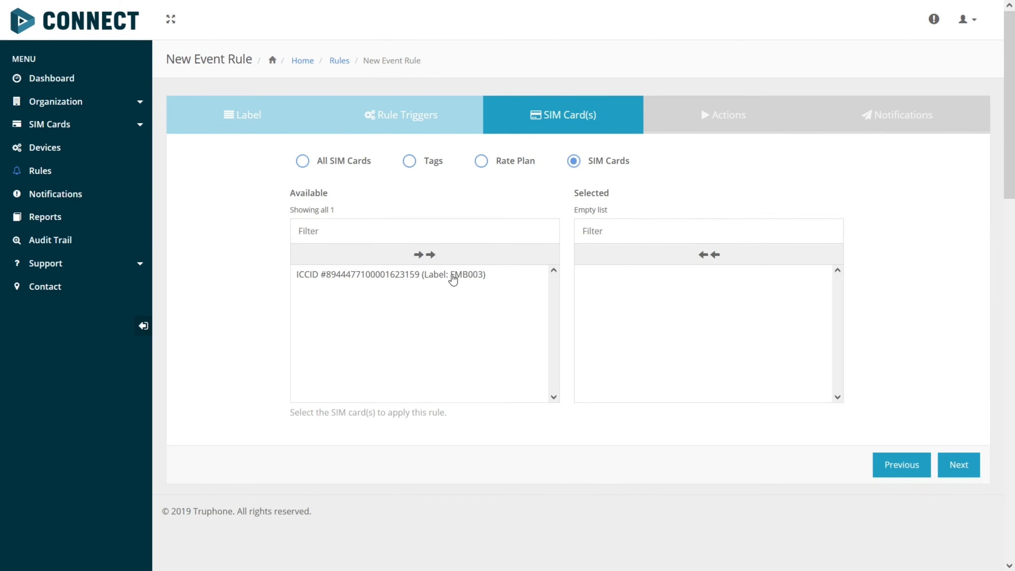
double_click(453, 279)
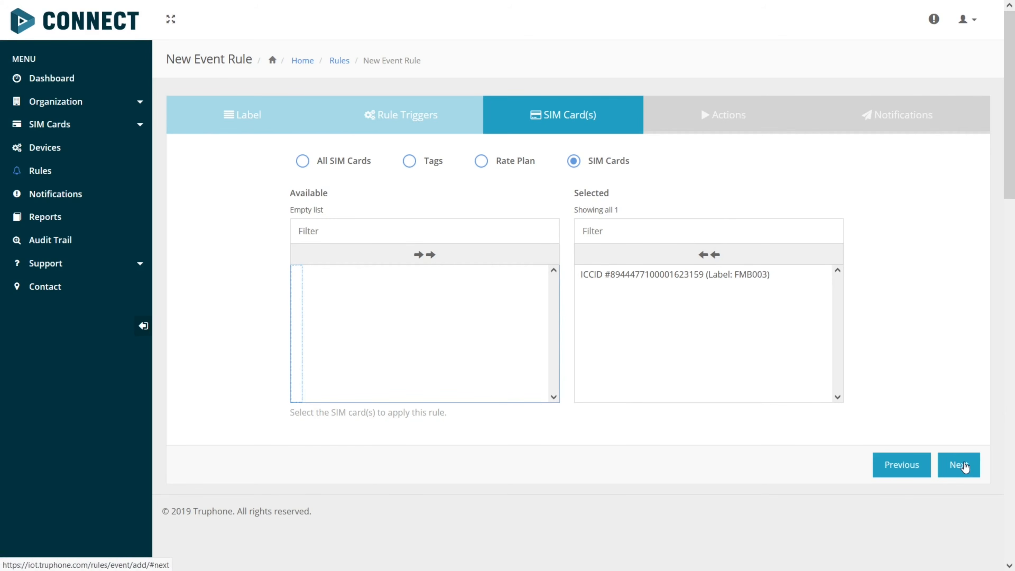
left_click(965, 466)
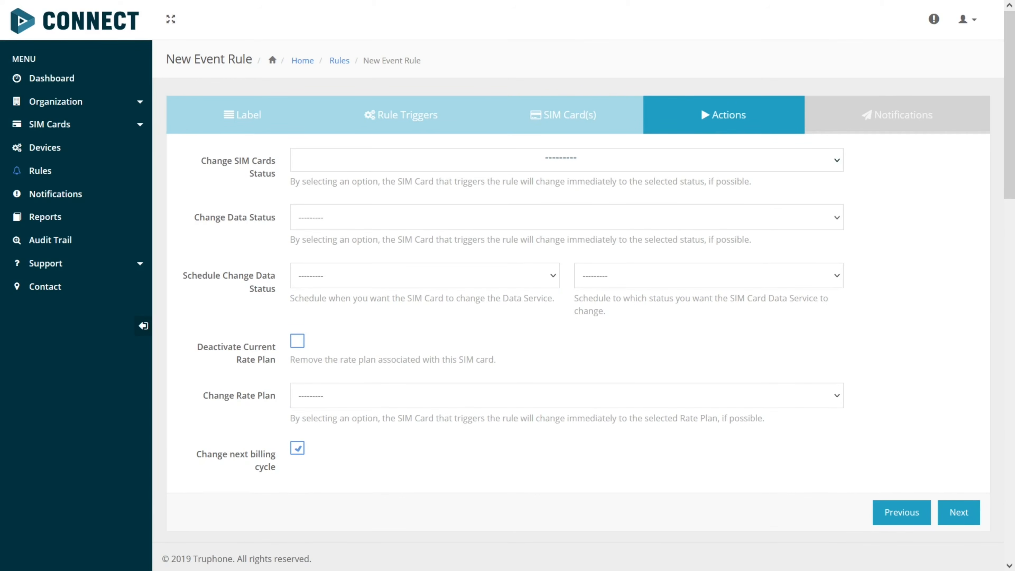
Set Change SIM Cards Status to Suspend with Change next billing cycle turned off, and finish the rule without any notifications.
left_click(455, 165)
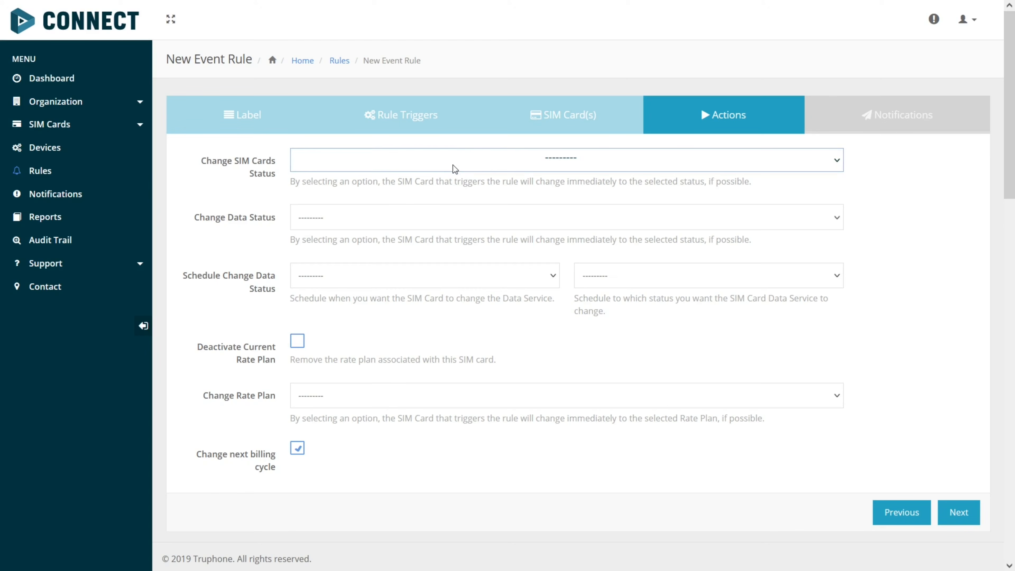
left_click(330, 223)
left_click(300, 449)
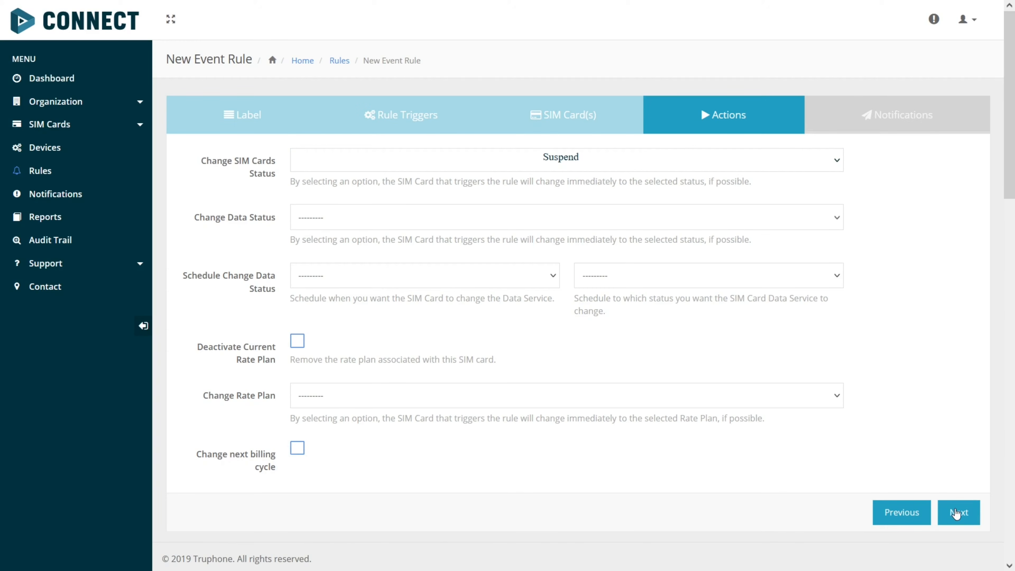
left_click(956, 513)
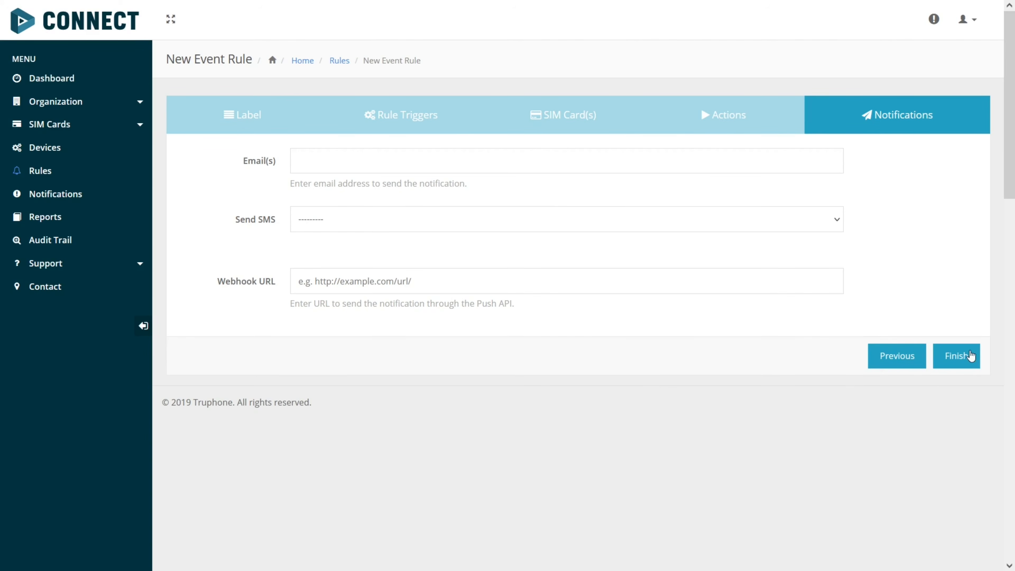
left_click(966, 355)
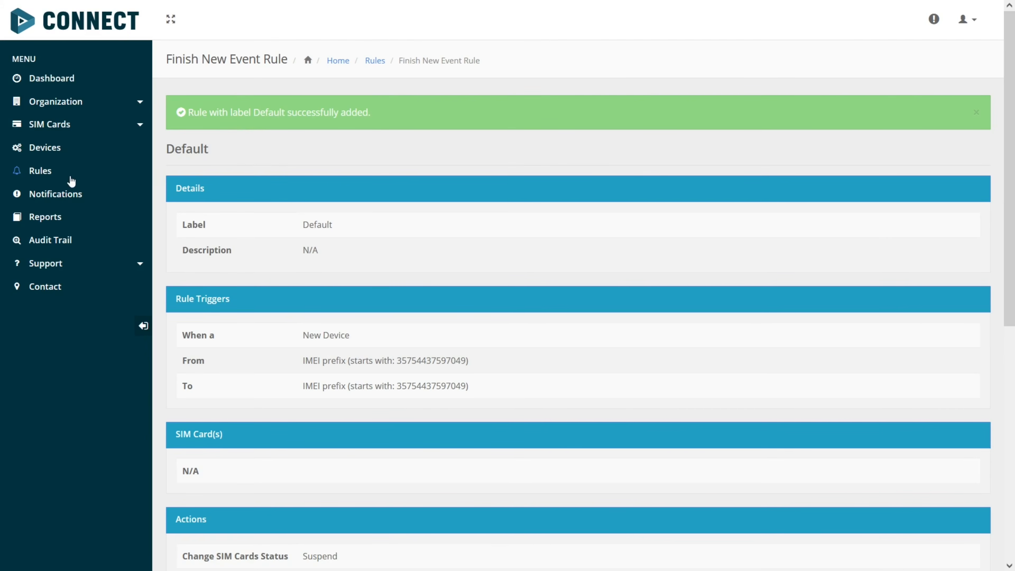
Open the rules list to check the new event rule, and examine the notifications log.
left_click(54, 174)
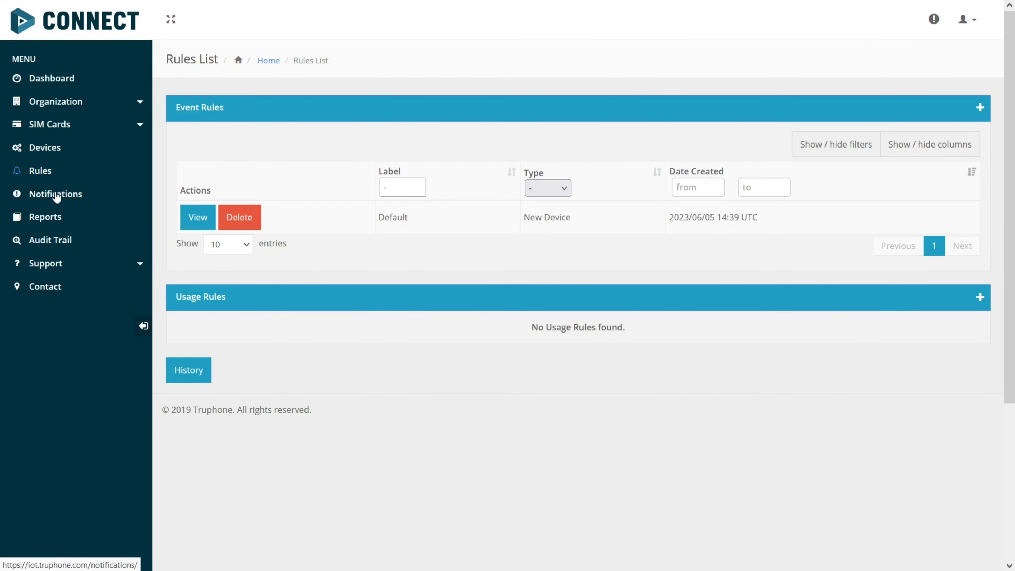
left_click(55, 194)
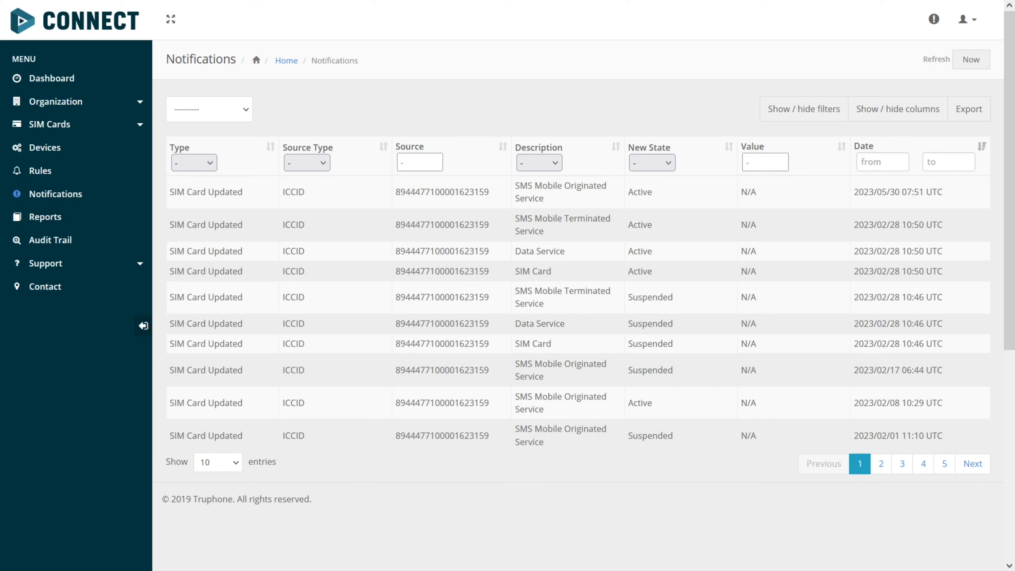
Start a new Location report covering all SIM cards and proceed to its time scale.
left_click(93, 216)
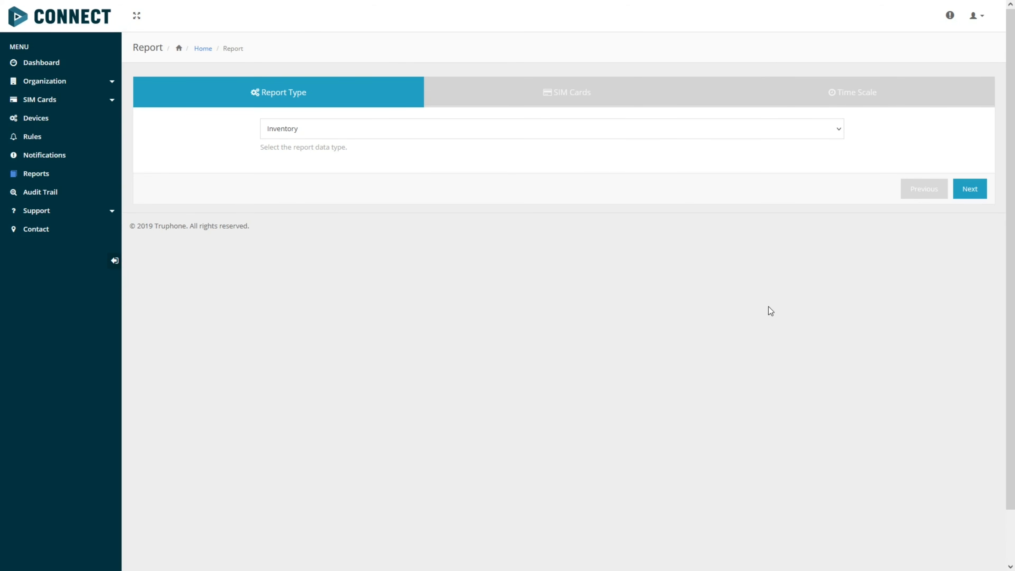
left_click(834, 130)
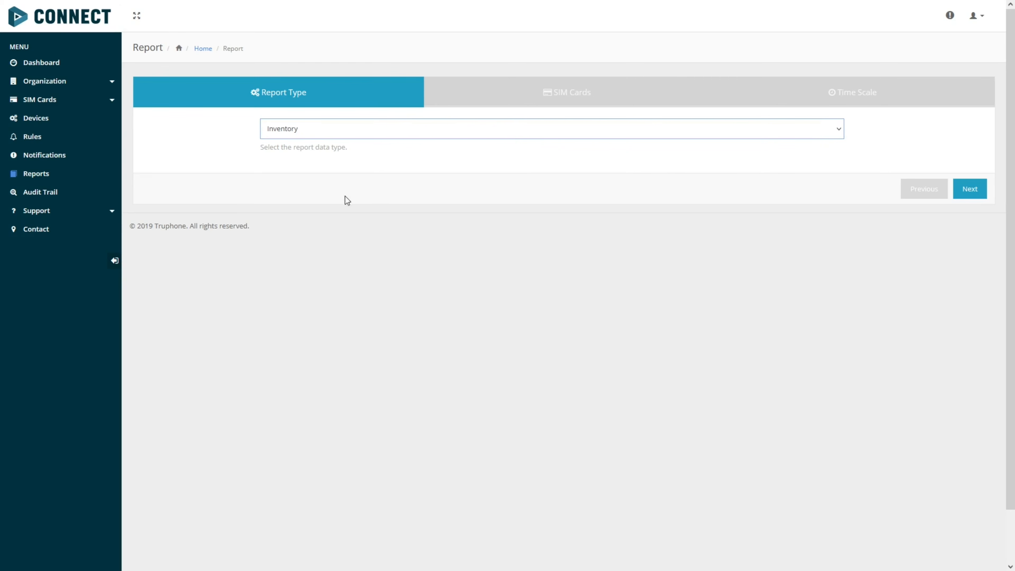
key("Down")
left_click(967, 195)
left_click(480, 129)
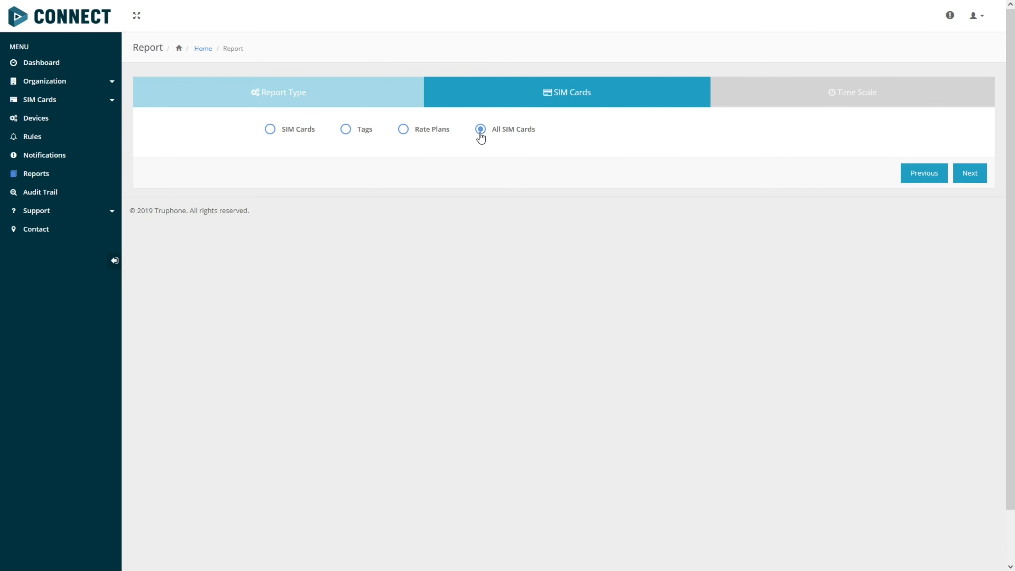
left_click(972, 175)
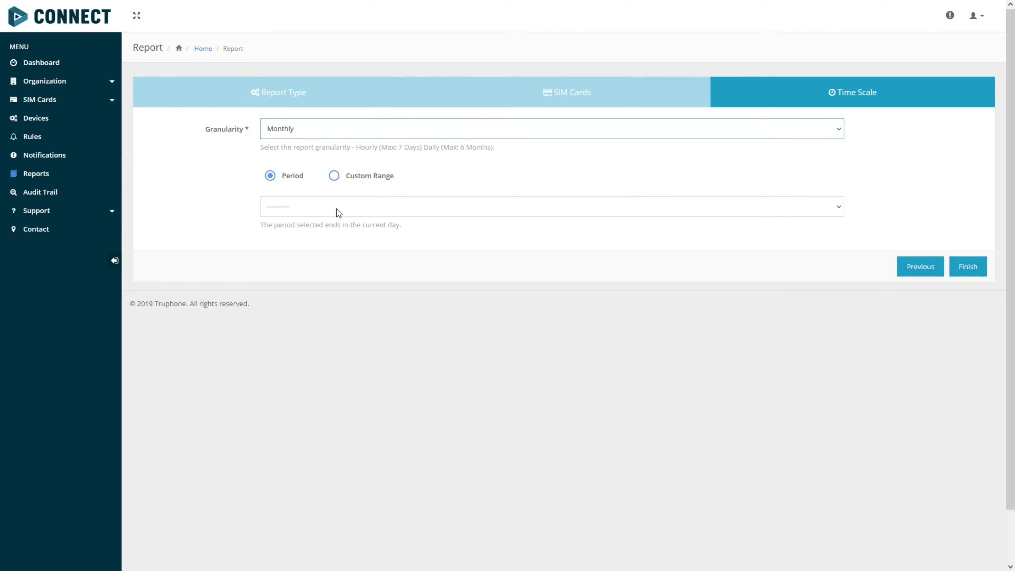
Set the report's granularity to Monthly and its period to Last 3 months, and generate the report.
left_click(277, 207)
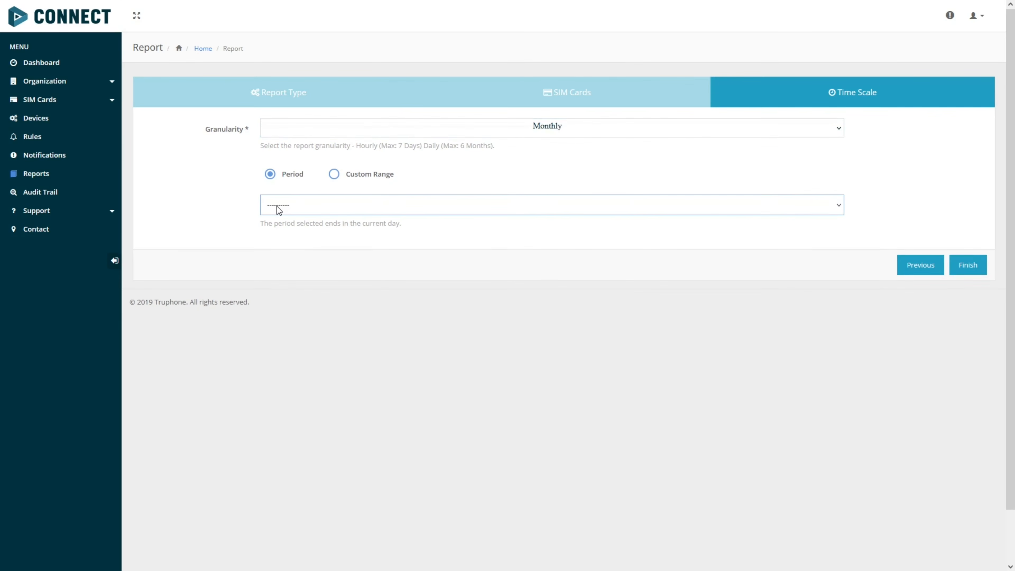
left_click(305, 280)
left_click(971, 275)
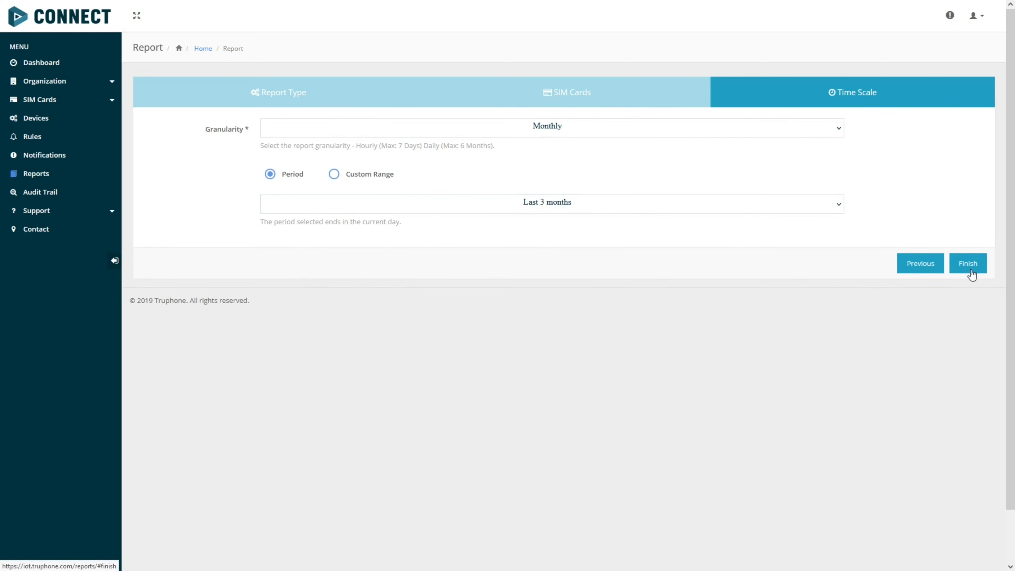
left_click(972, 275)
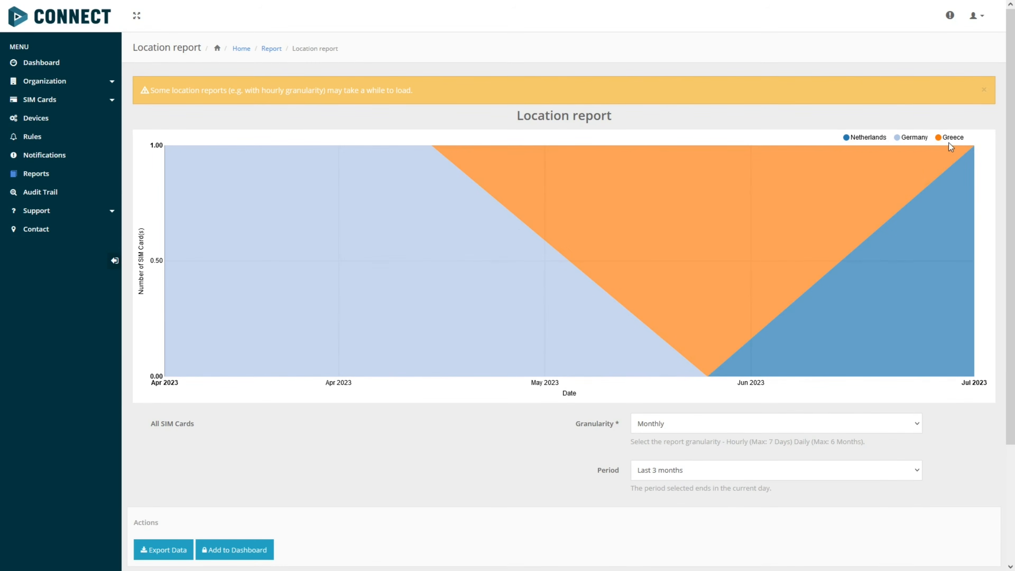
Examine the audit trail's logged actions and look through the support resources, including Documentation and the Contact page.
left_click(91, 192)
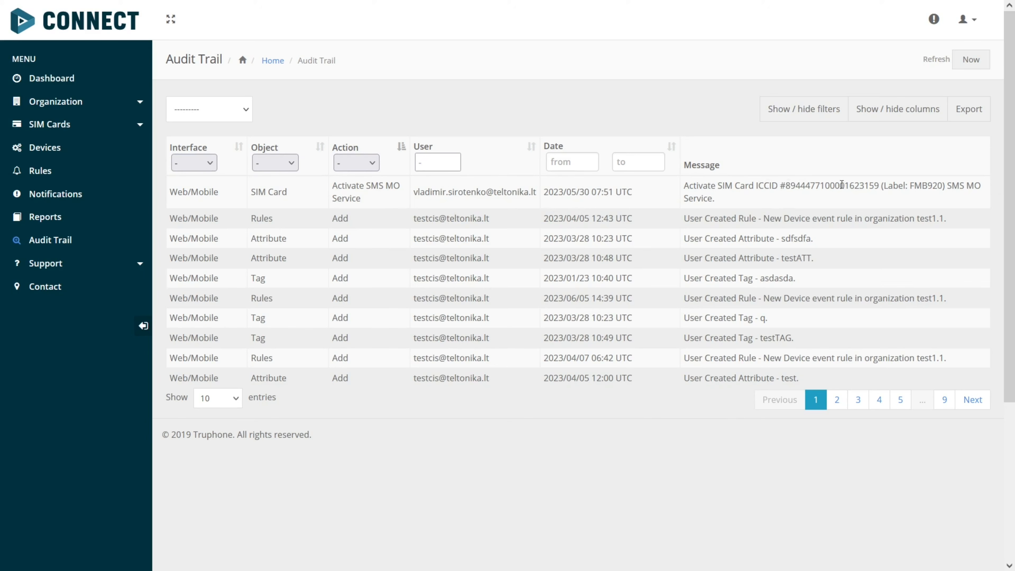
left_click(60, 263)
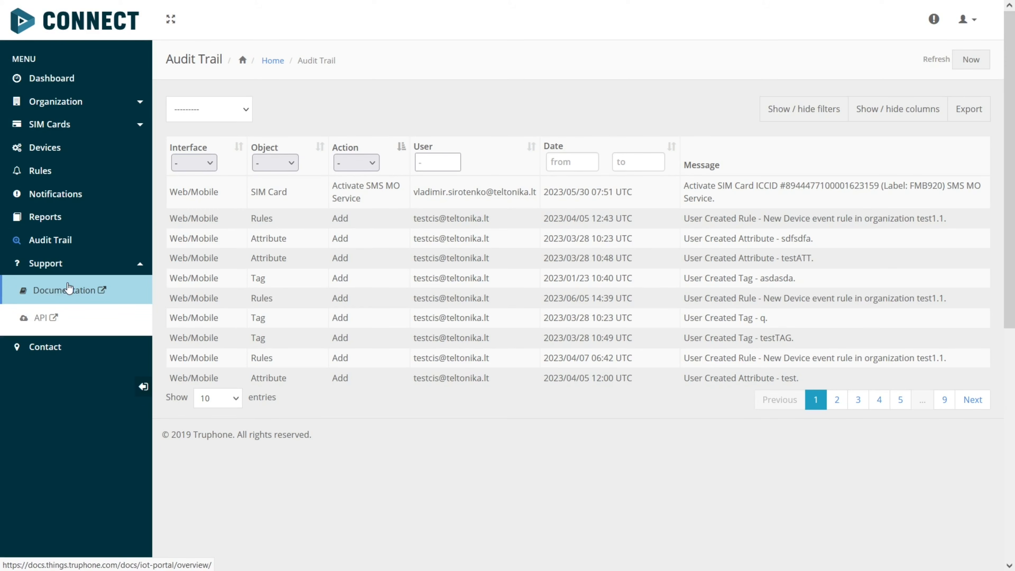
left_click(31, 292)
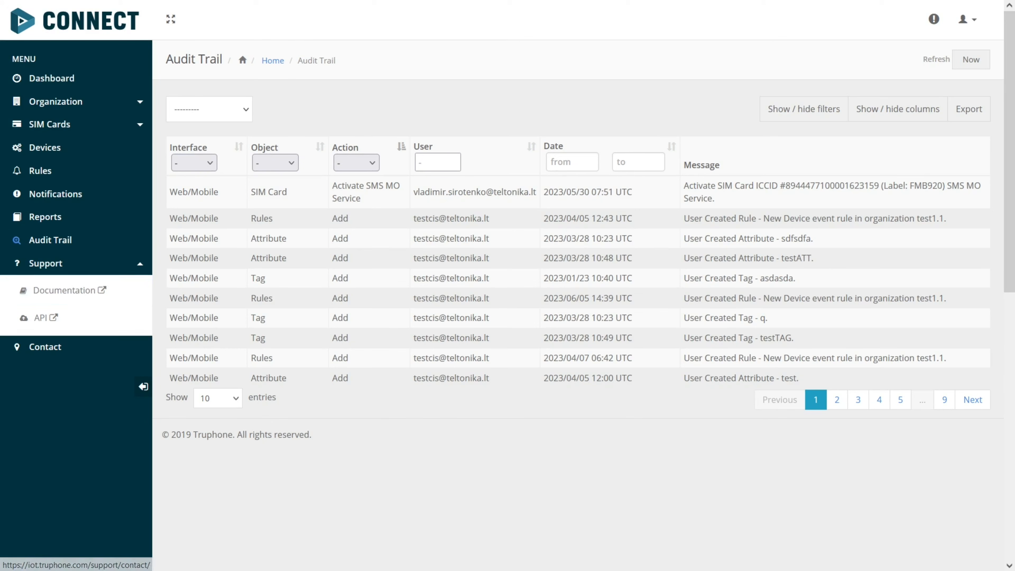
left_click(55, 355)
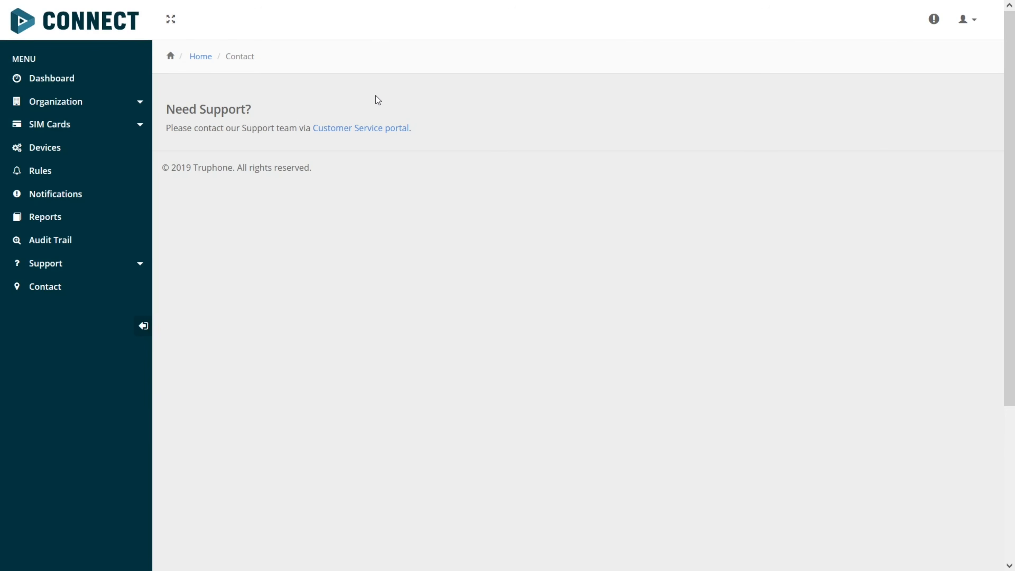